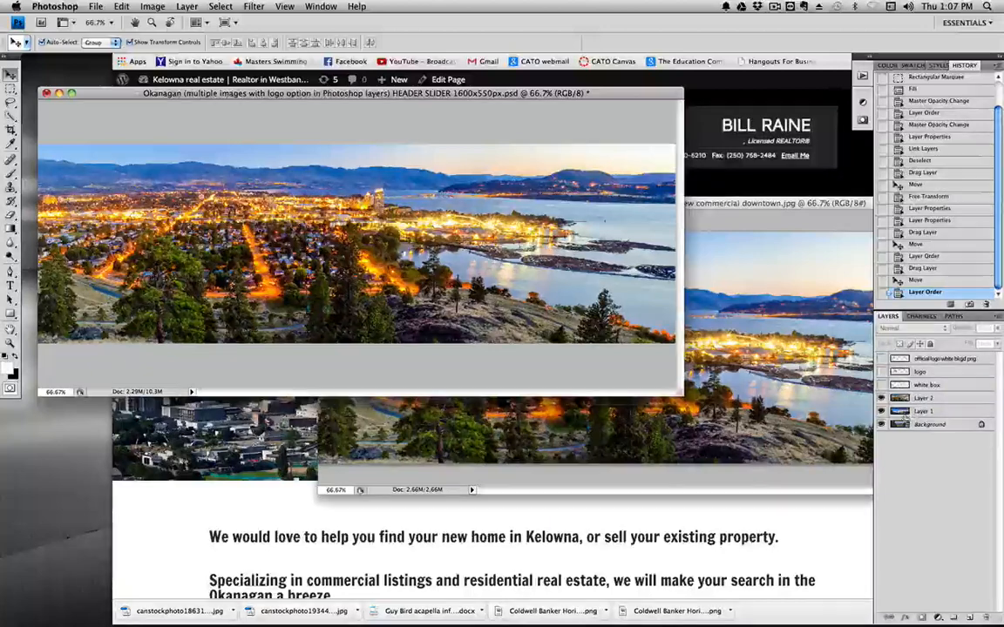
Preview the images beneath by hiding Layer 2 and Layer 1 in turn, and show both layers again
left_click(881, 411)
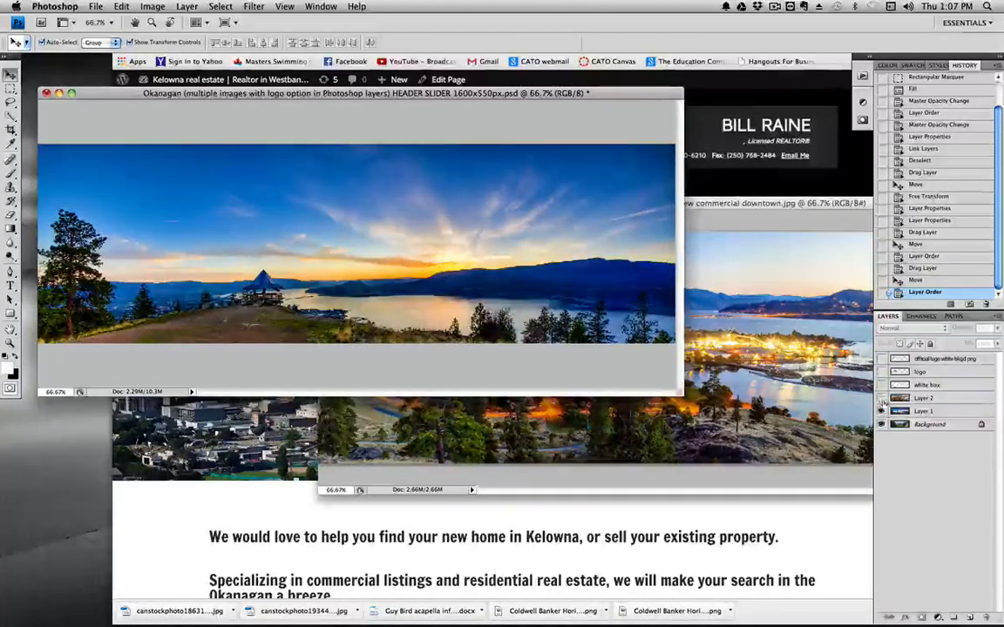
left_click(882, 411)
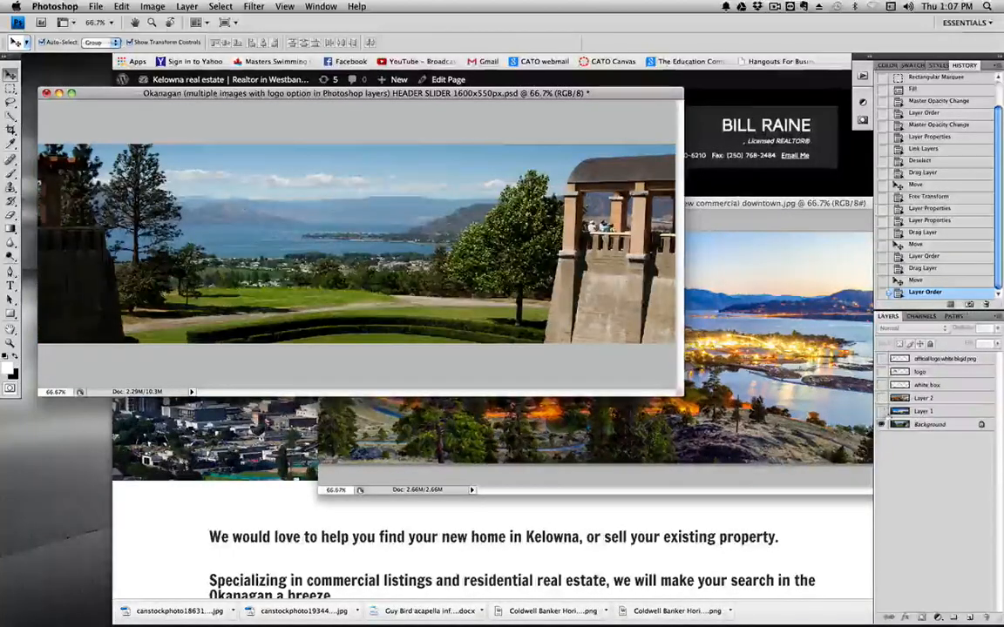
left_click(880, 397)
left_click(881, 410)
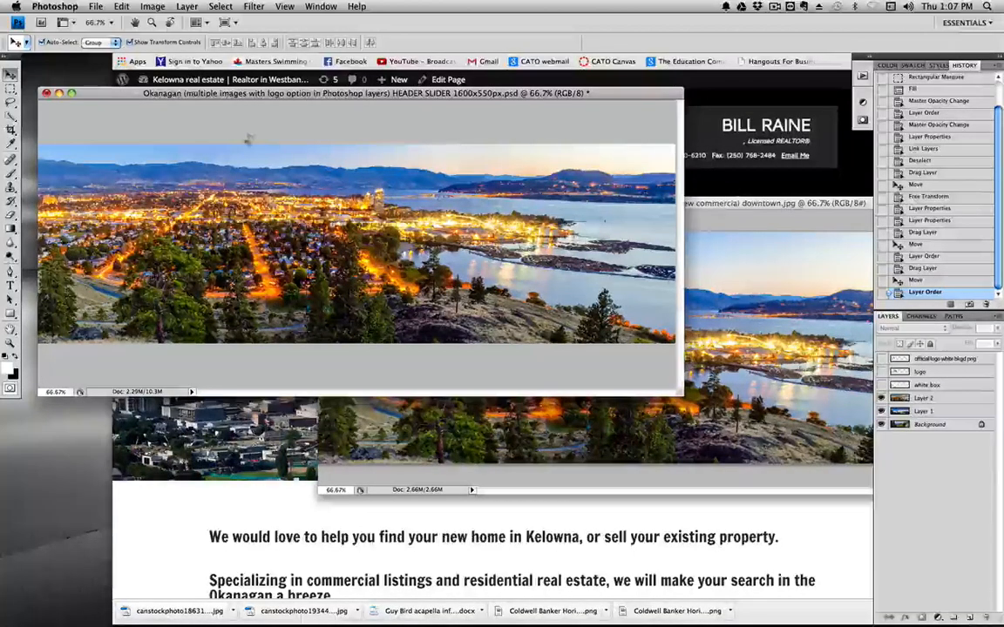
Save the layered Okanagan header slider PSD, overwriting the changed copy on disk
left_click(95, 7)
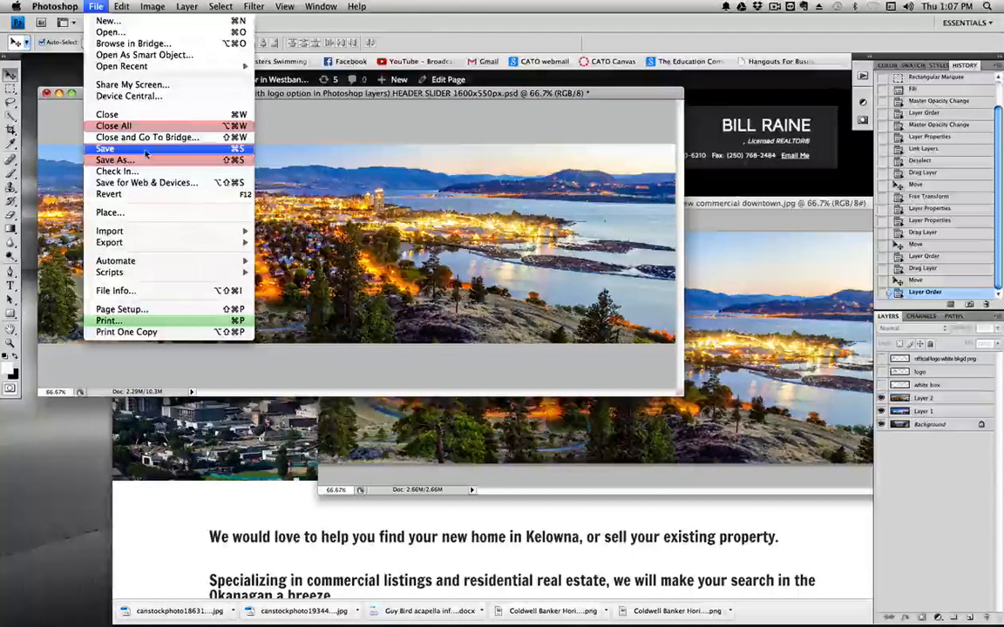
left_click(300, 125)
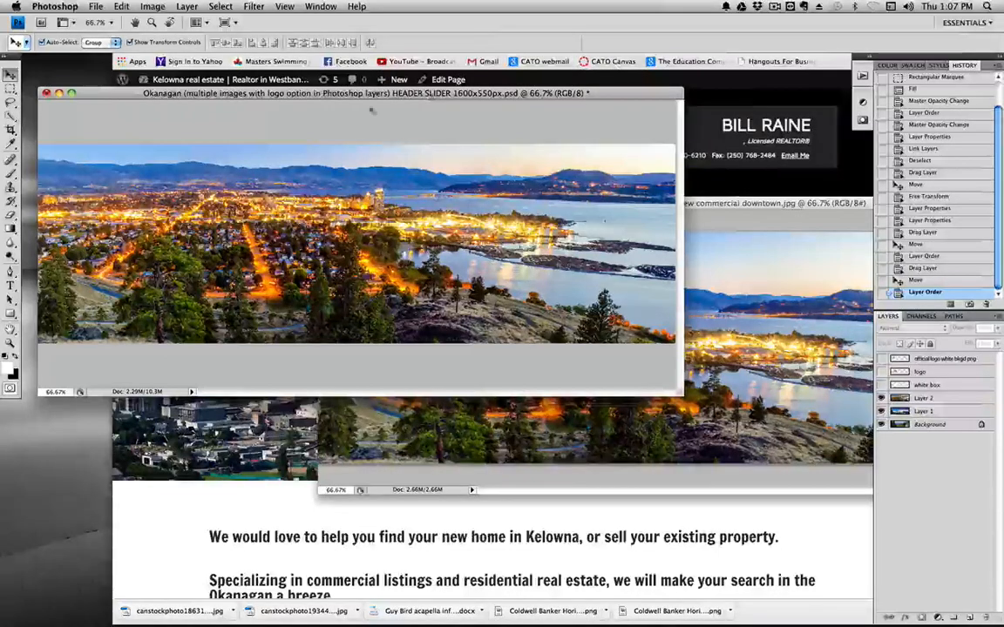
left_click(95, 6)
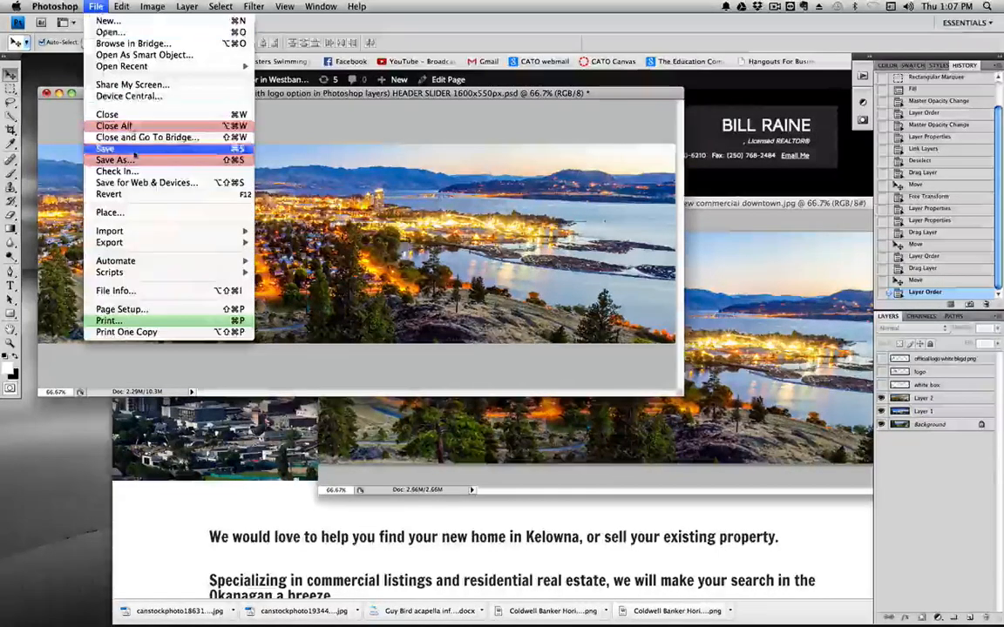
left_click(133, 150)
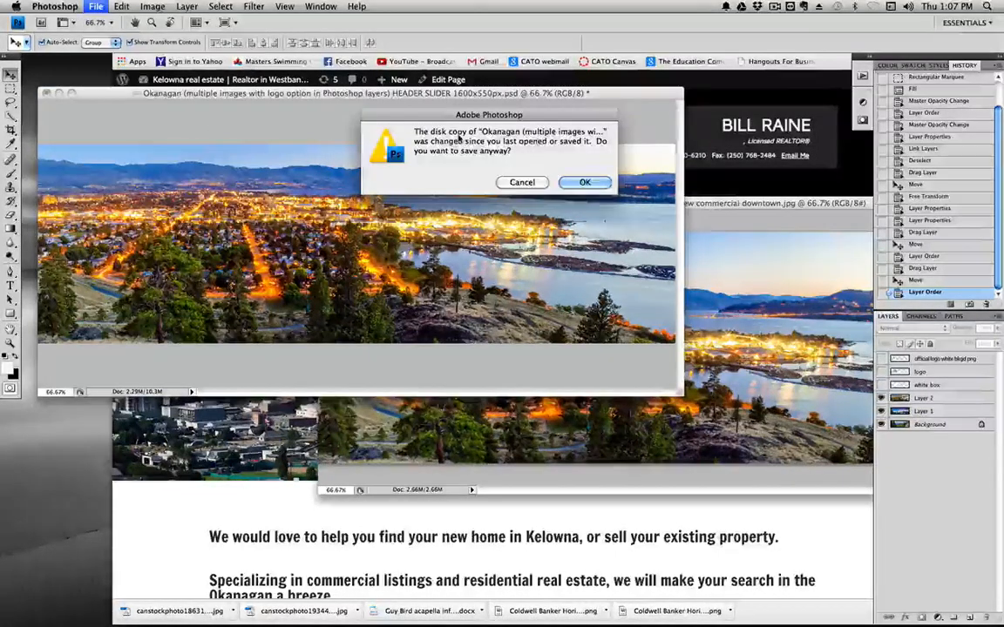
left_click(575, 183)
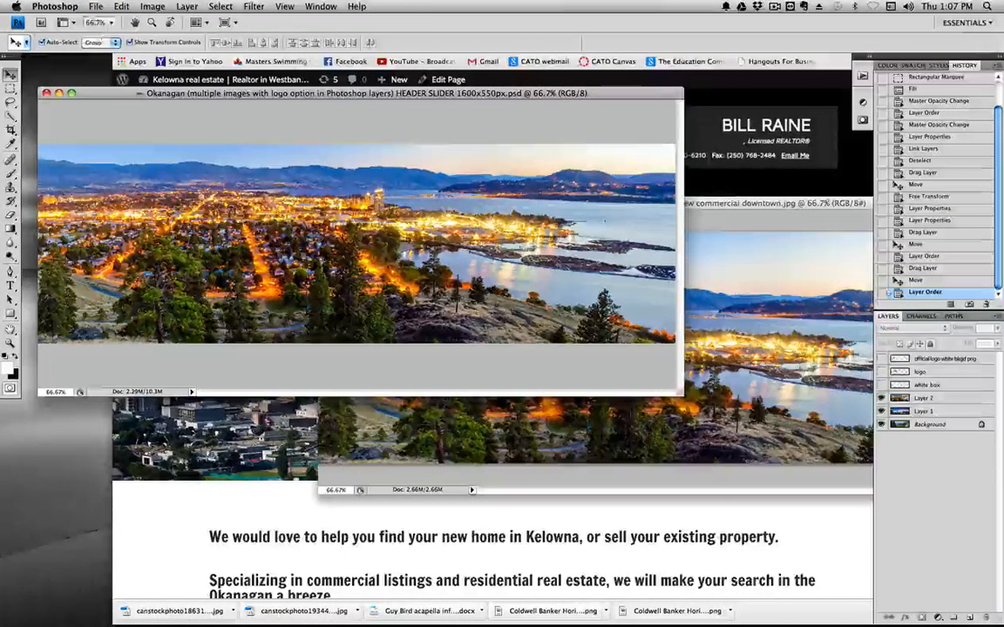
Start saving a separate copy of the header image in JPEG format
left_click(94, 7)
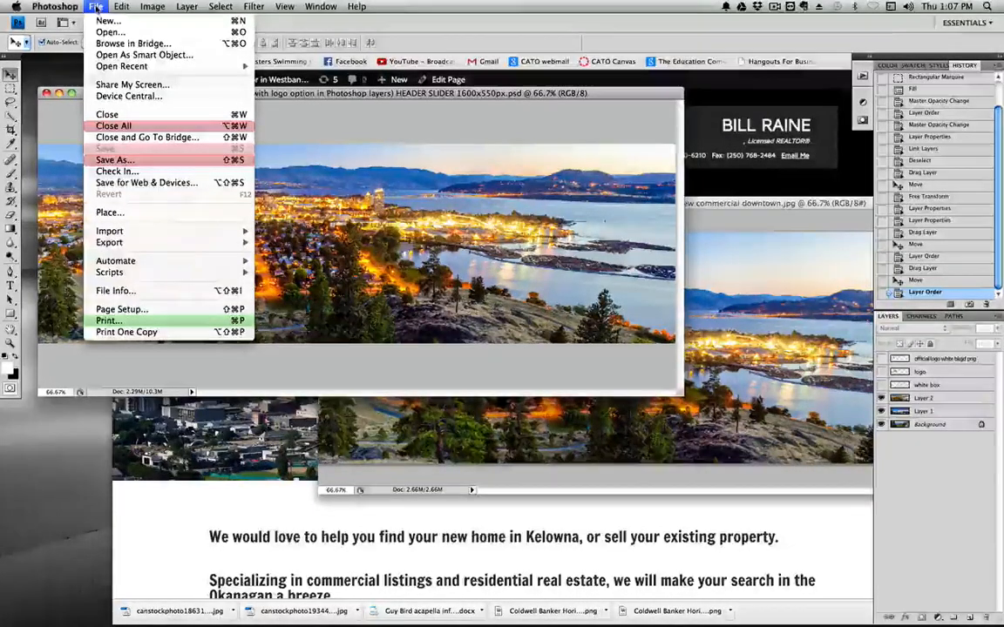
left_click(126, 160)
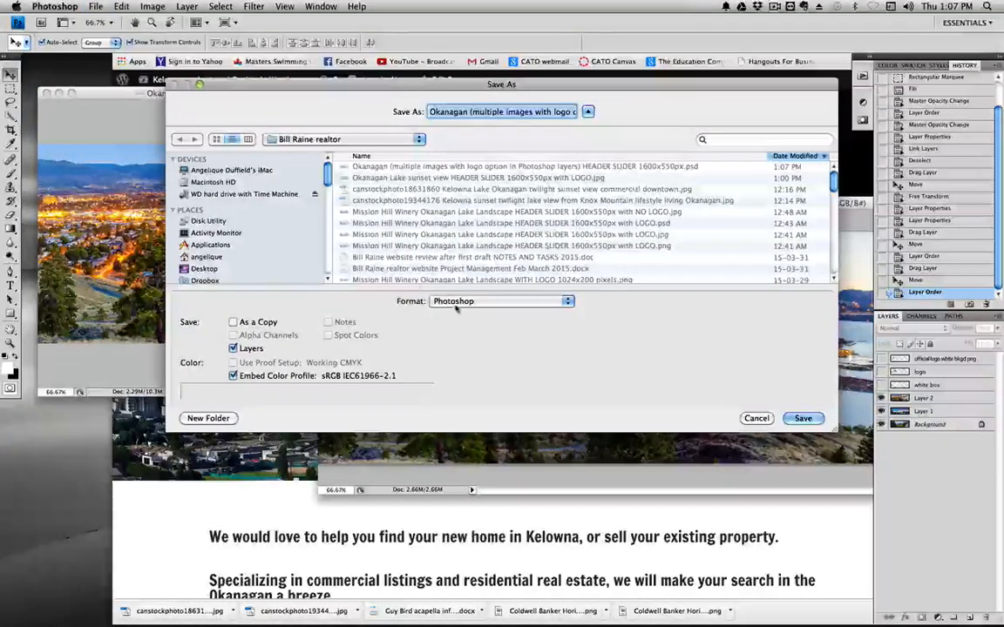
left_click(455, 303)
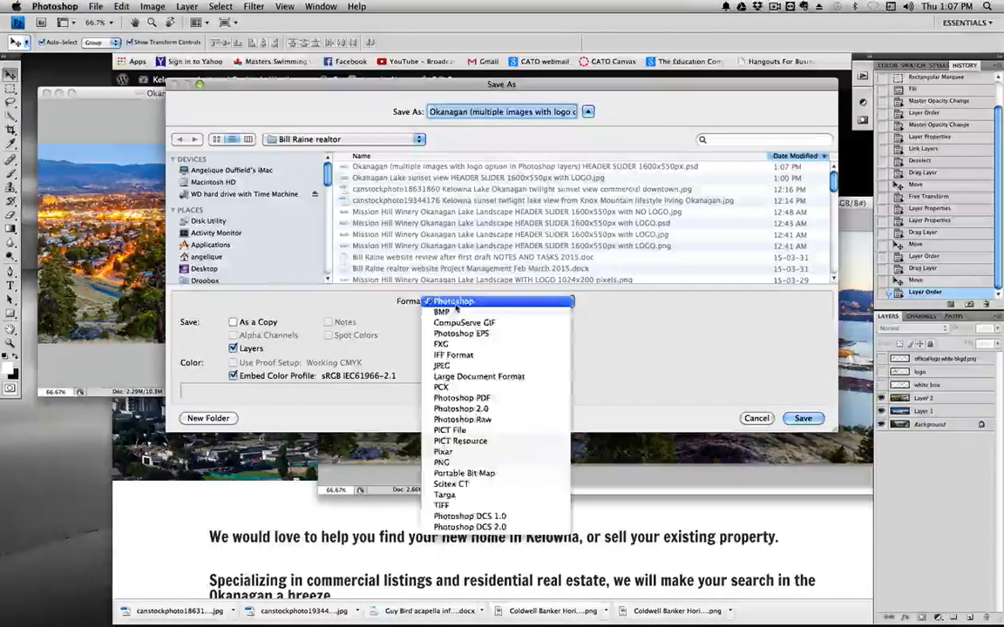
left_click(457, 367)
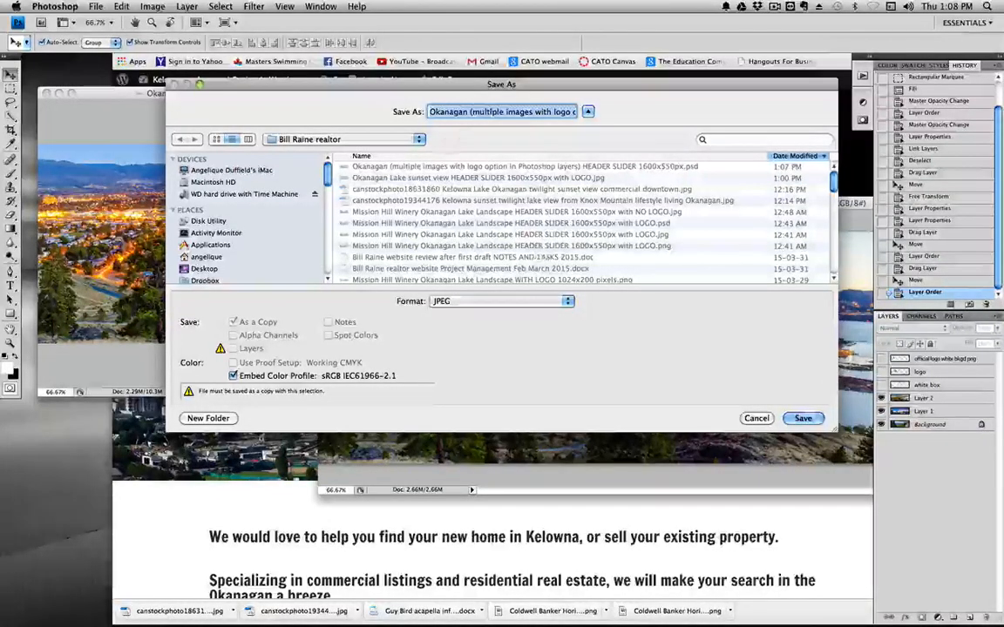
Name the copy "Okanagan downtown Kelowna view twilight HEADER SLIDER 1600x550px" and save it as a progressive JPEG with quality 11
left_click(490, 112)
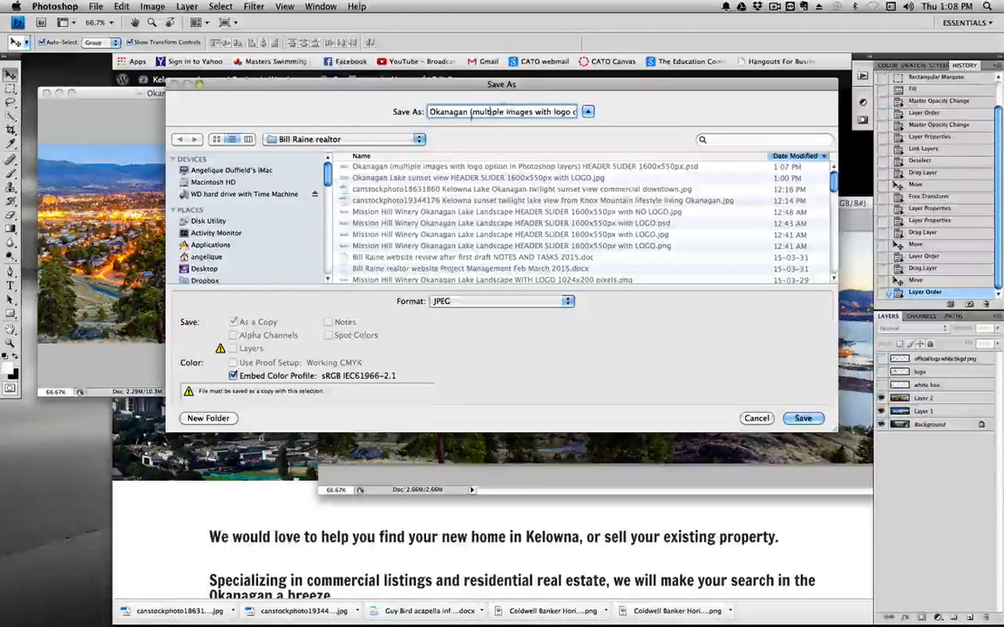
left_click_drag(472, 113, 571, 117)
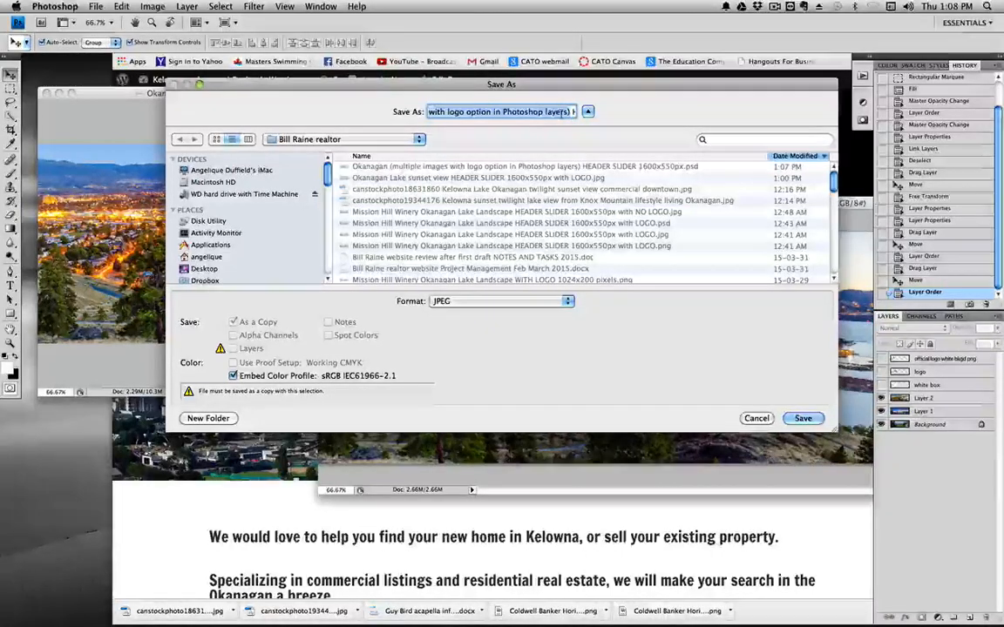
type("down")
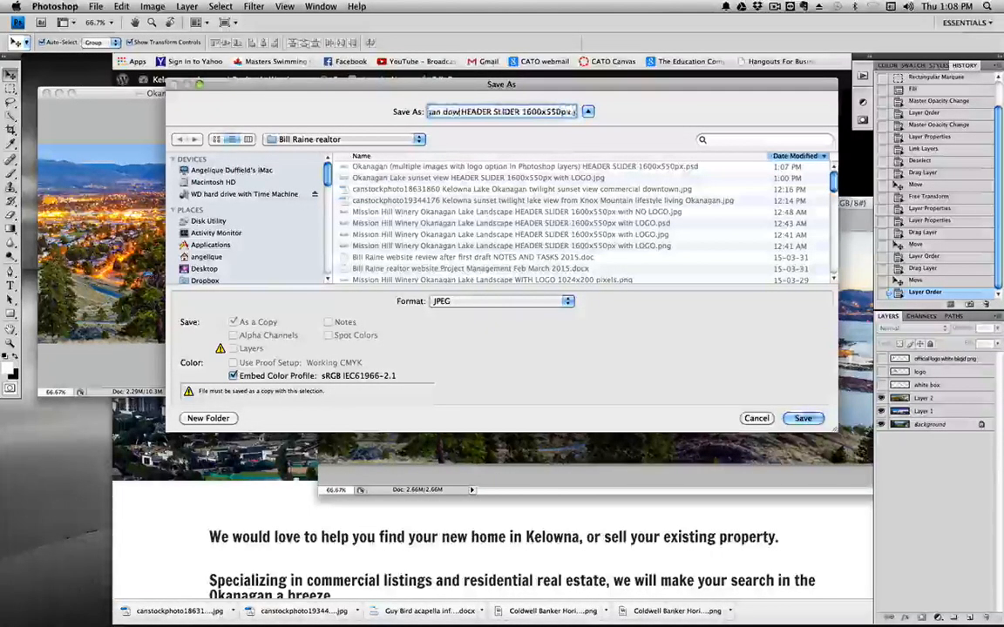
type("town Ke")
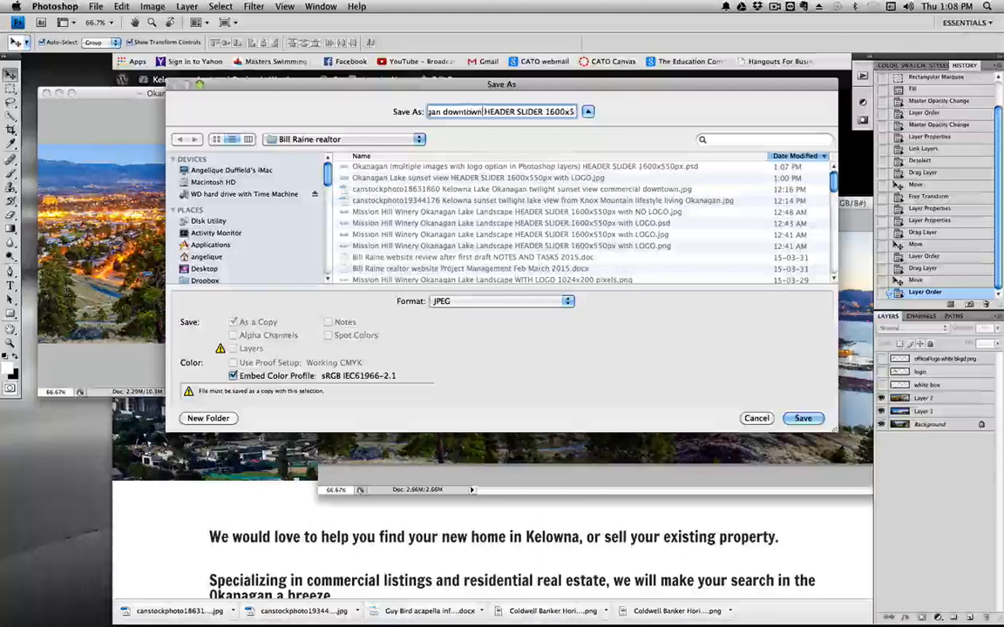
type("lowna")
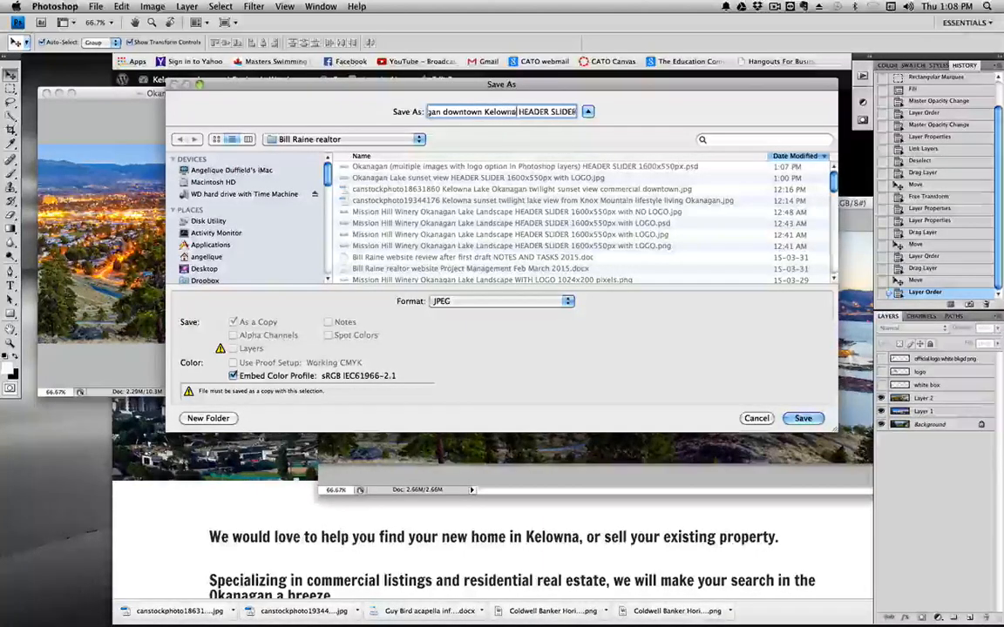
type(" view")
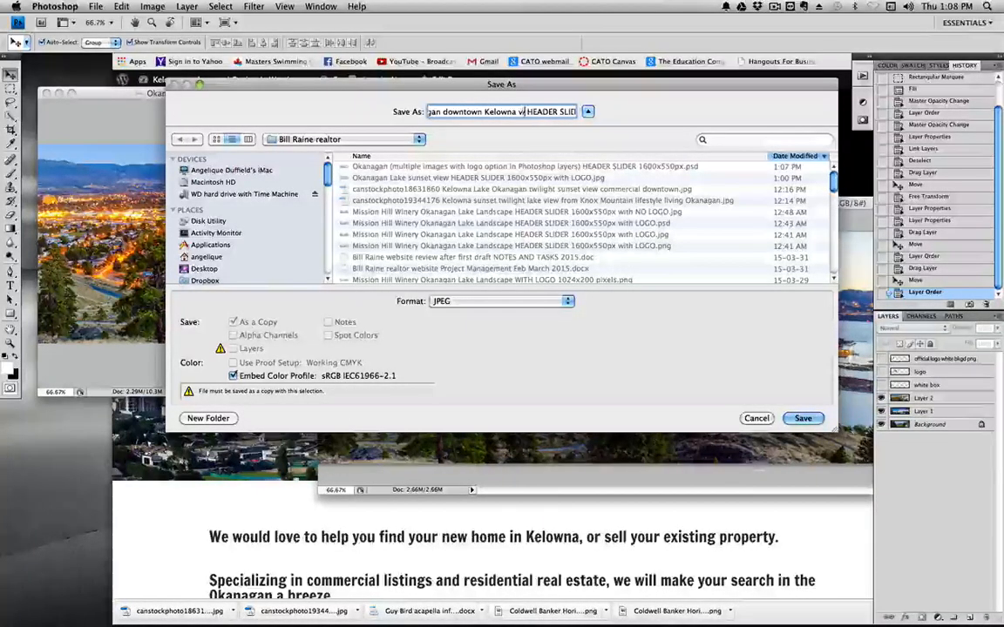
type(" twilight")
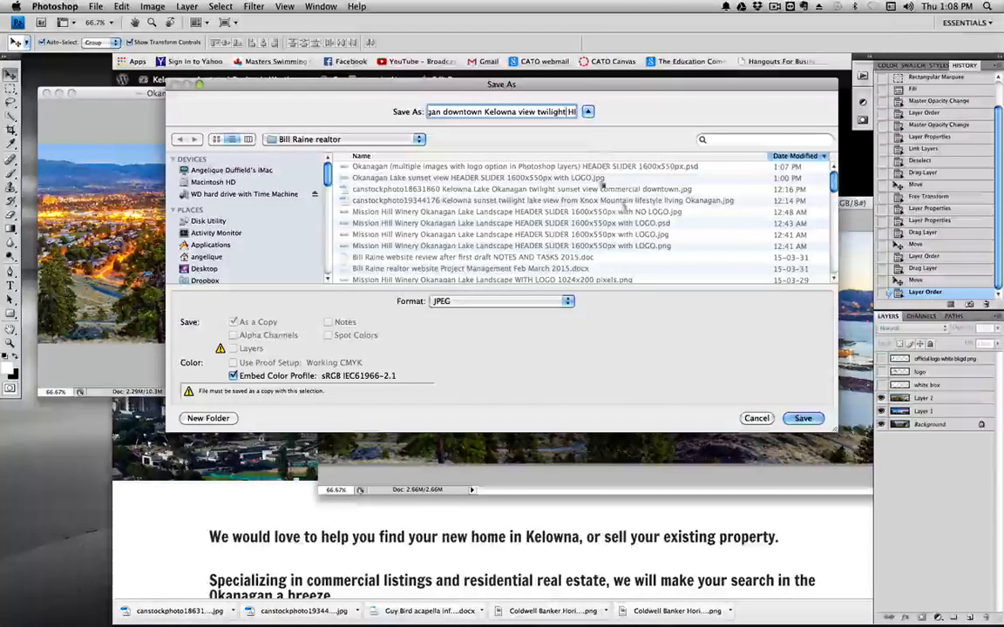
left_click(802, 418)
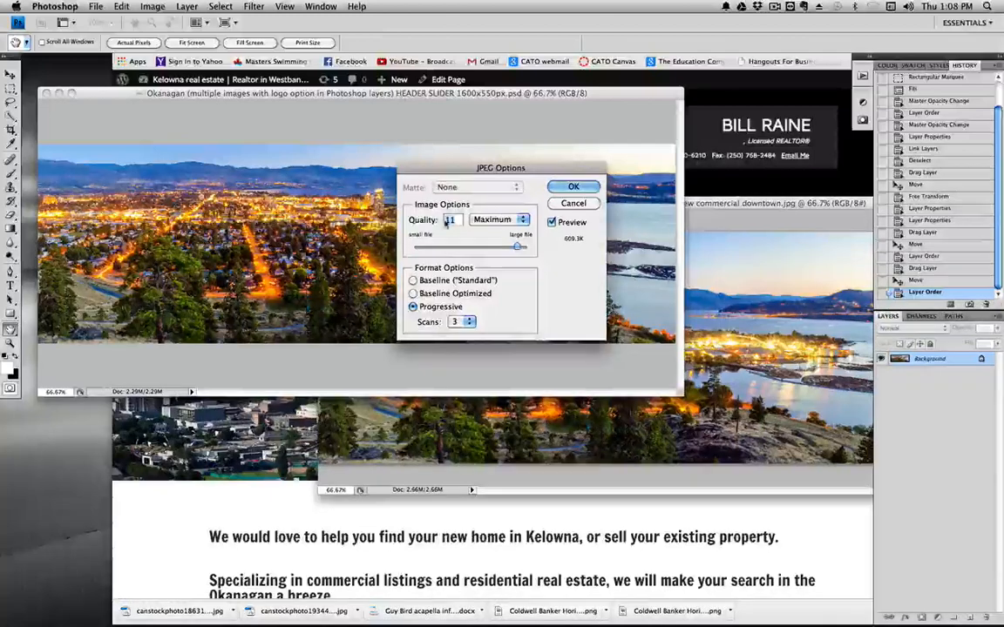
left_click(573, 188)
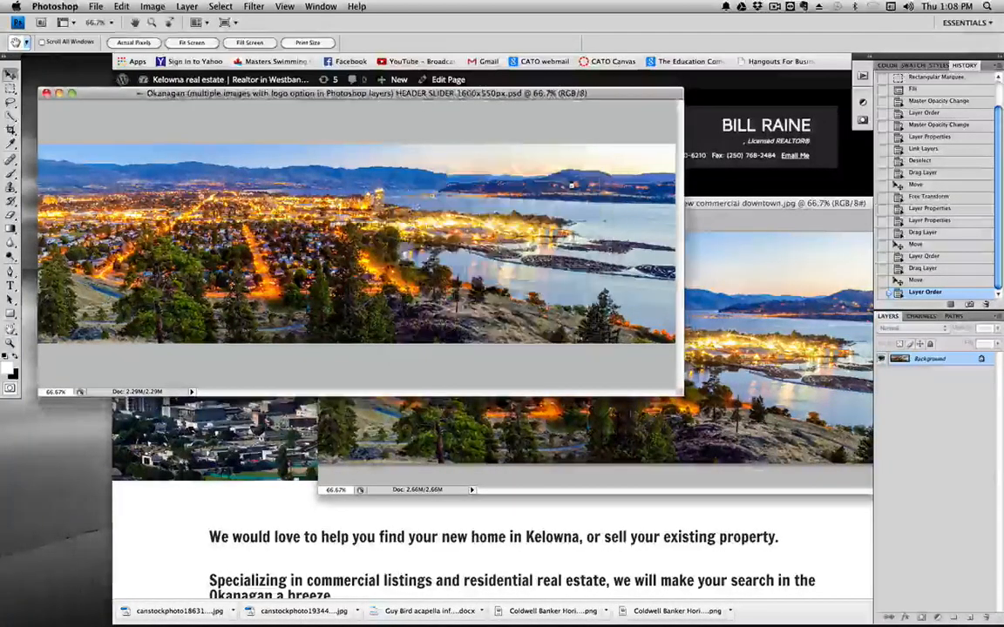
Close the original twilight downtown photo and switch to the website in Chrome
left_click(448, 477)
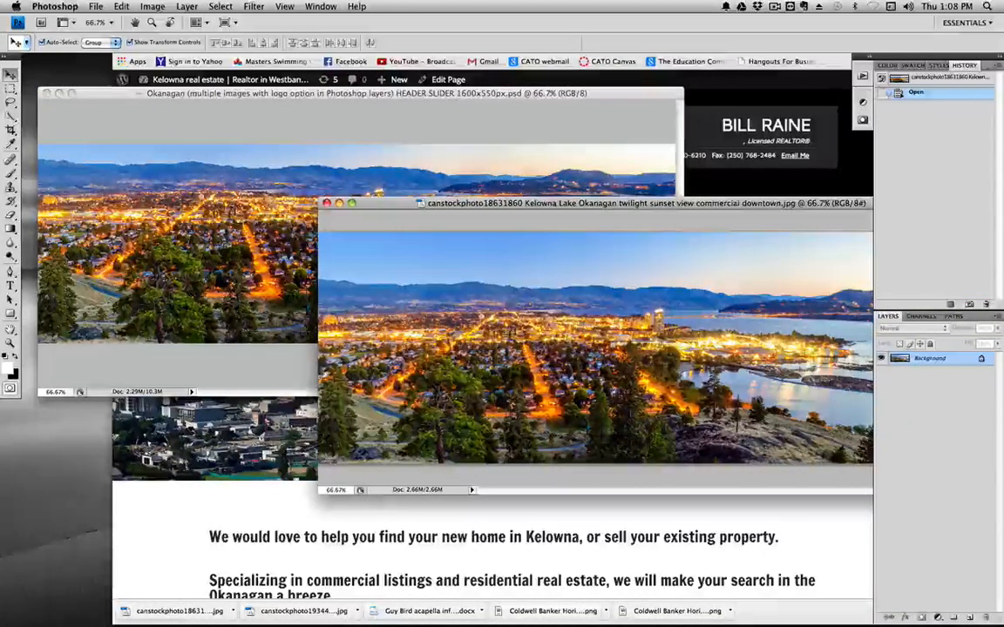
left_click(327, 203)
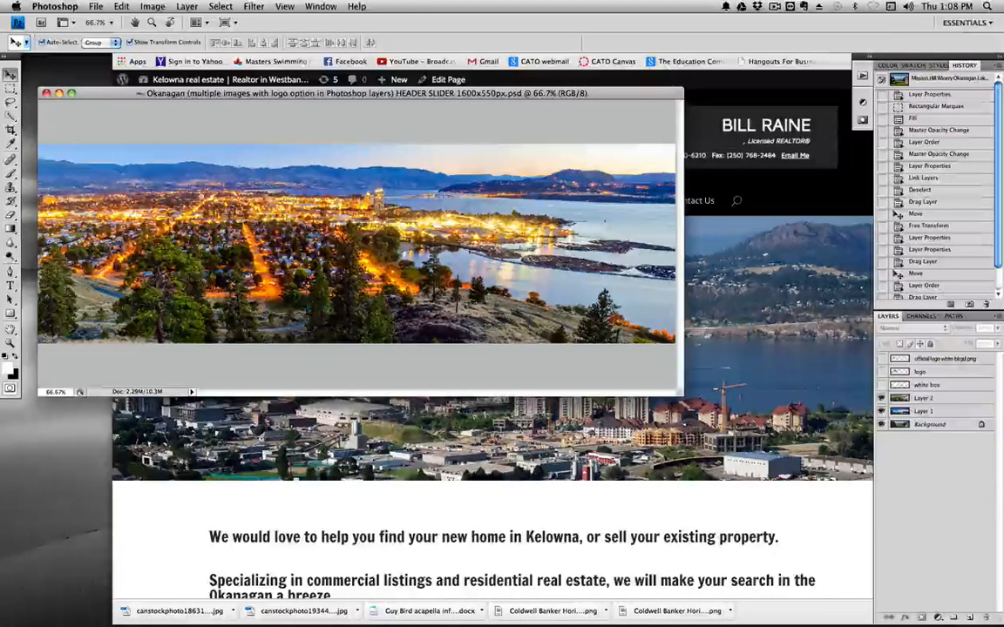
left_click(174, 470)
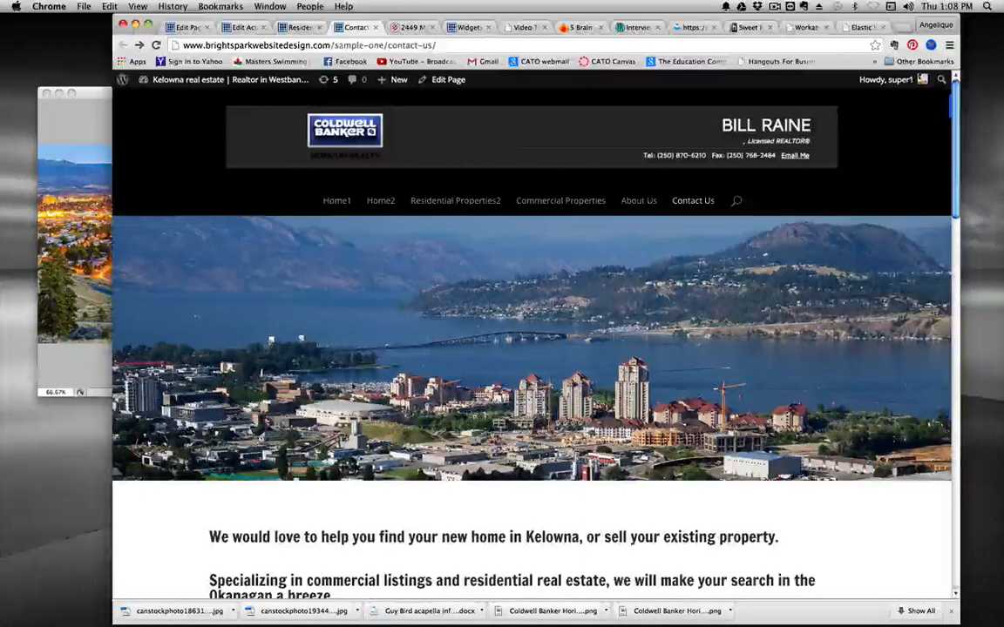
Return to the site's Contact Us page and open it for editing
left_click(289, 28)
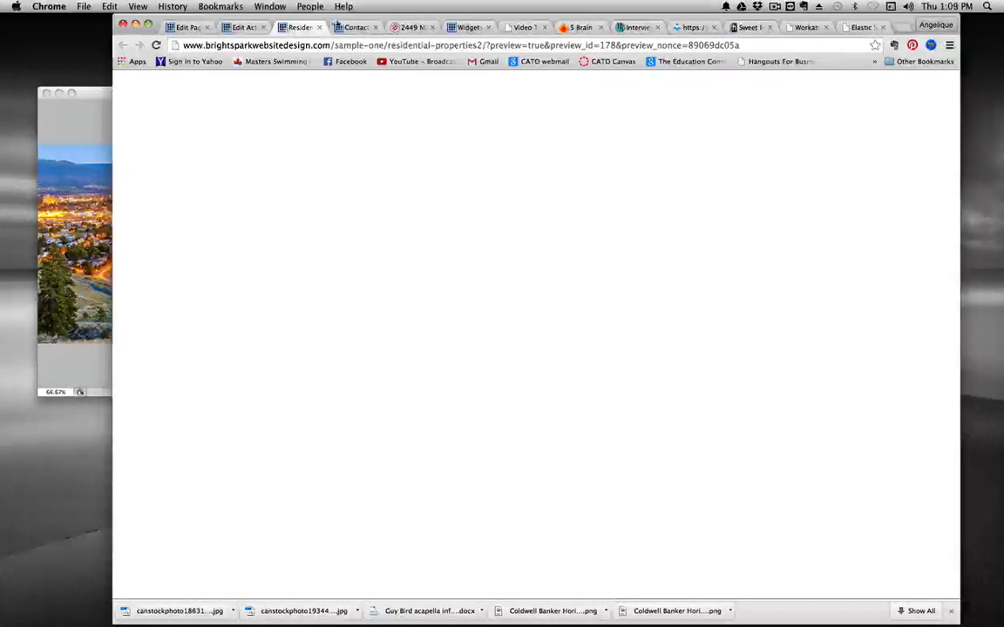
left_click(346, 29)
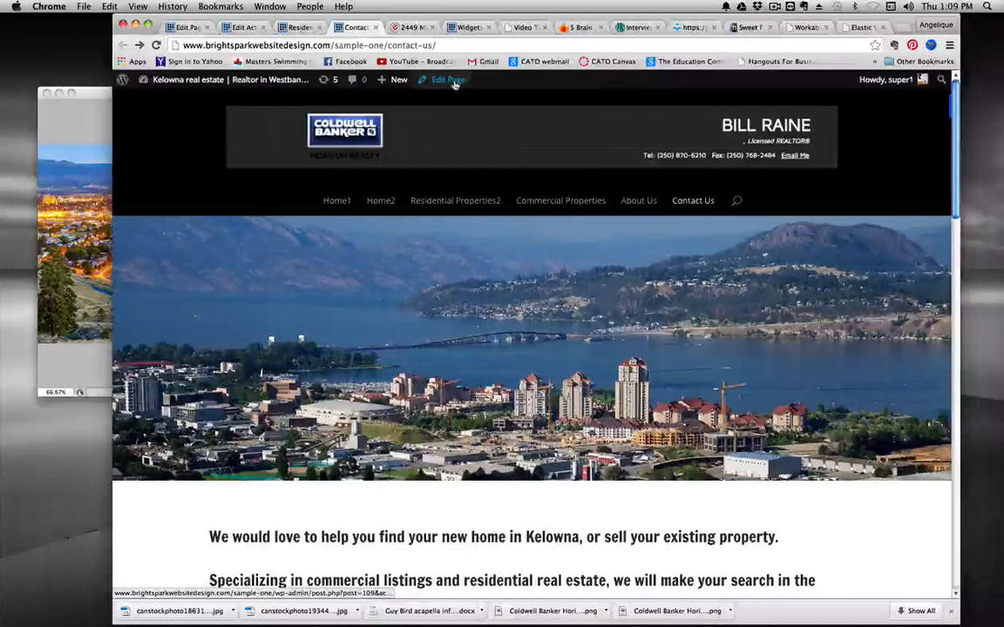
left_click(448, 80)
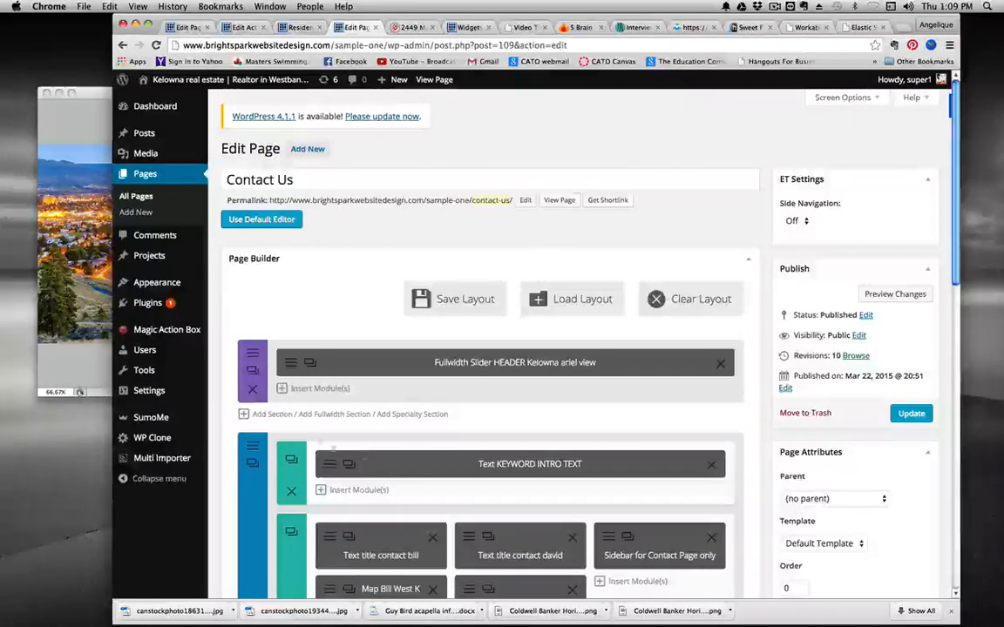
Add a section with a single full-width column below the fullwidth header slider and insert an Image module in it
left_click(271, 414)
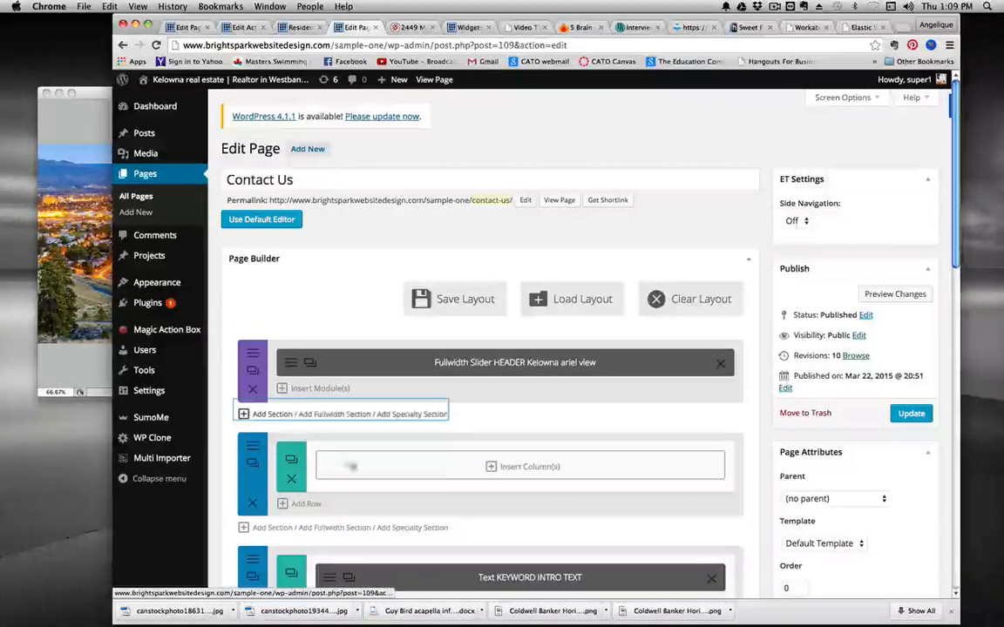
left_click(490, 469)
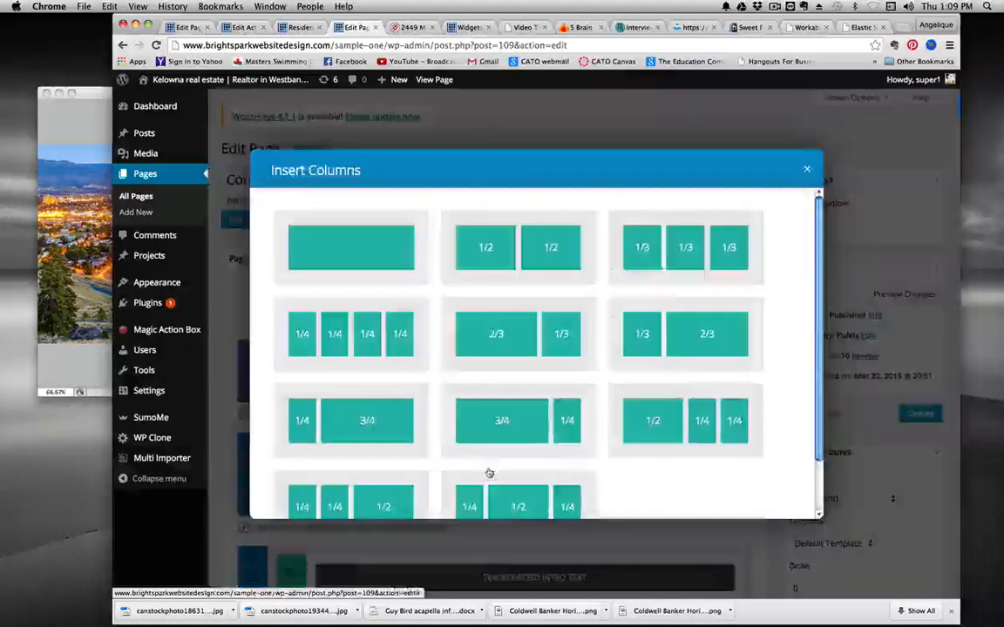
left_click(333, 247)
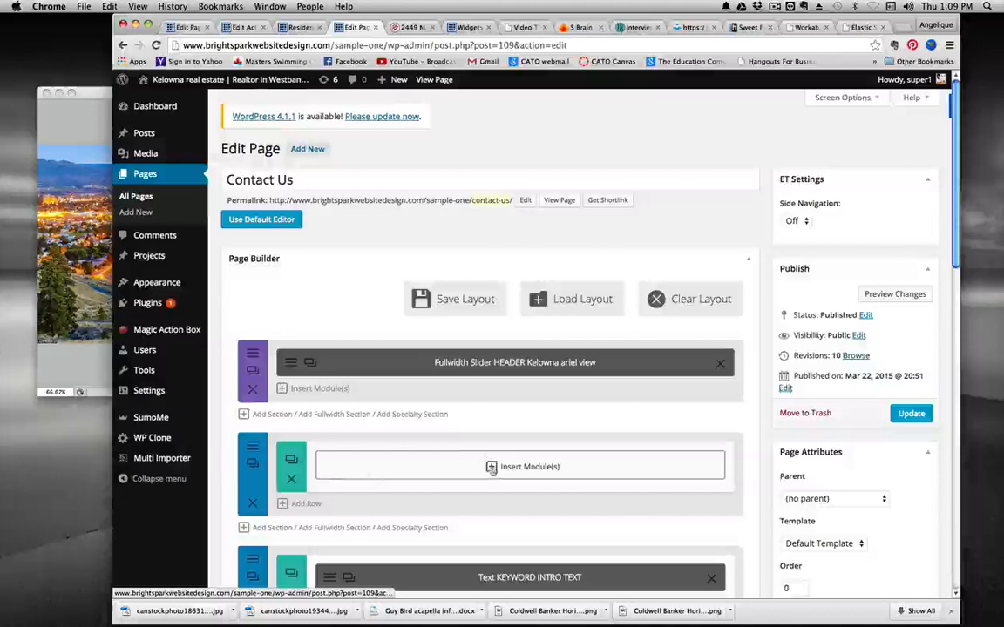
left_click(491, 468)
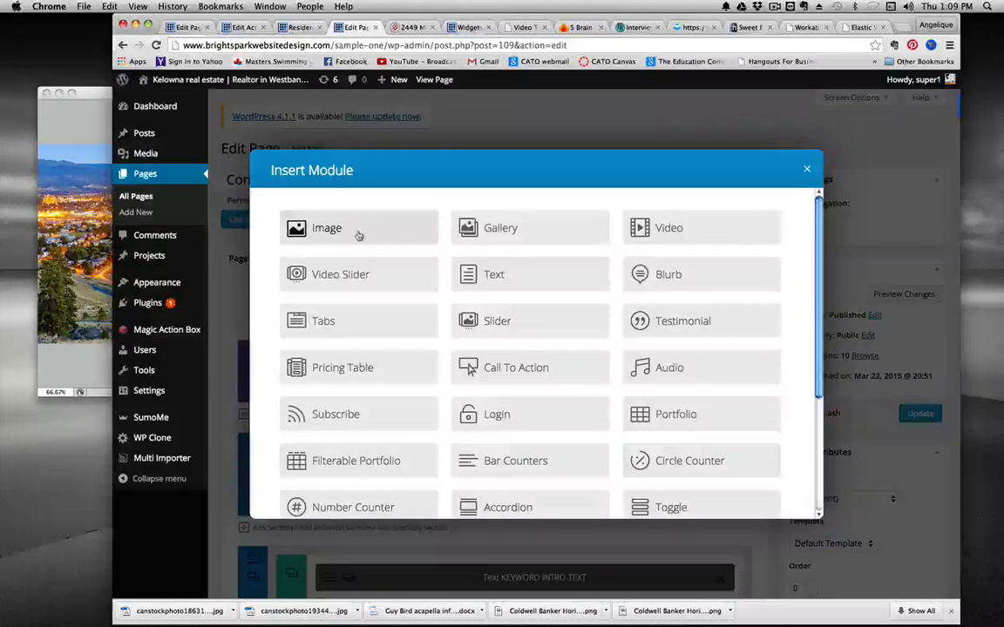
left_click(358, 236)
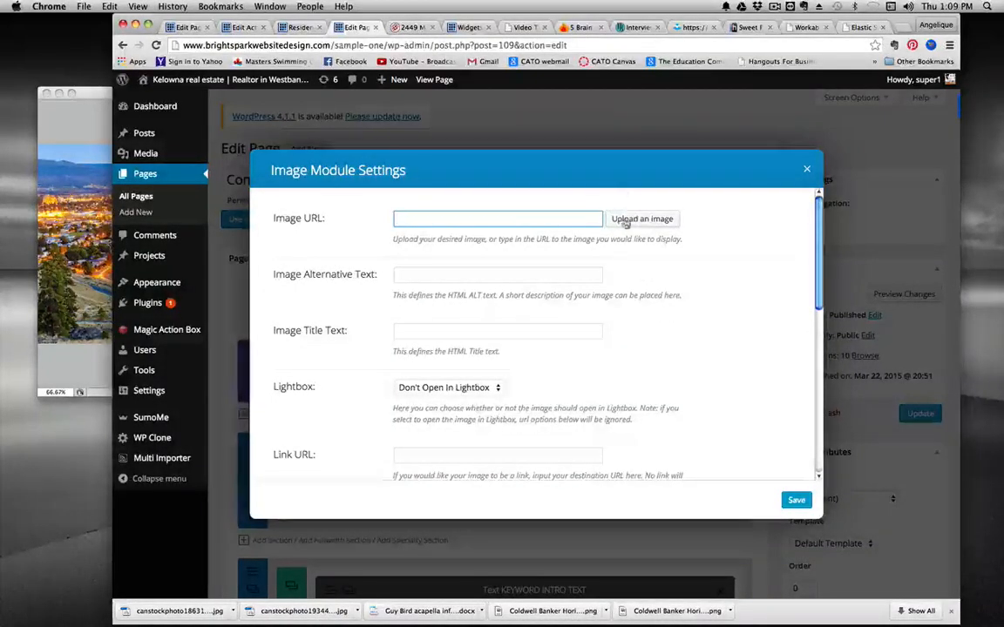
left_click(641, 220)
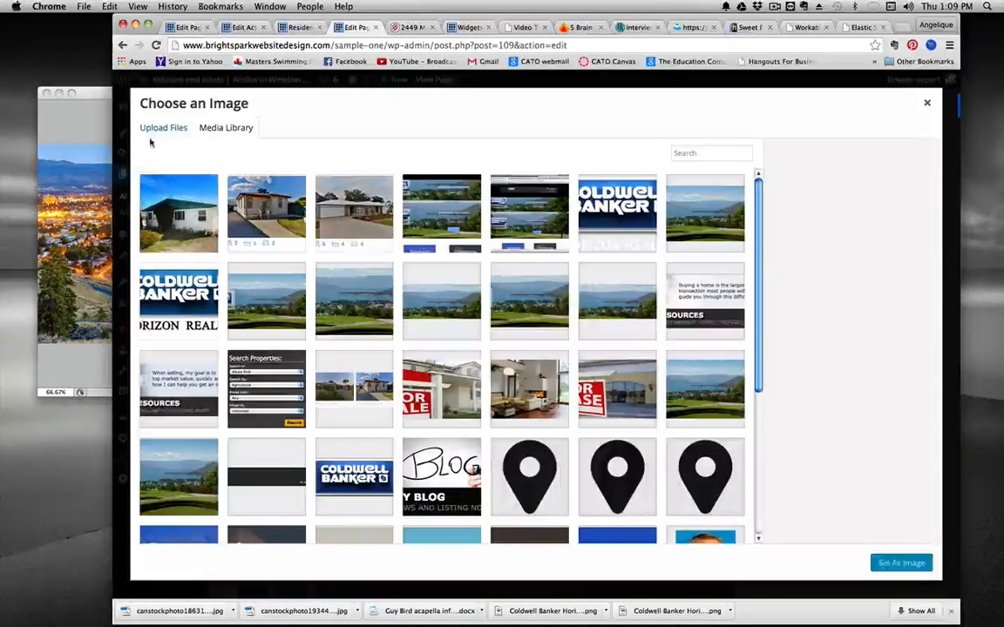
left_click(152, 130)
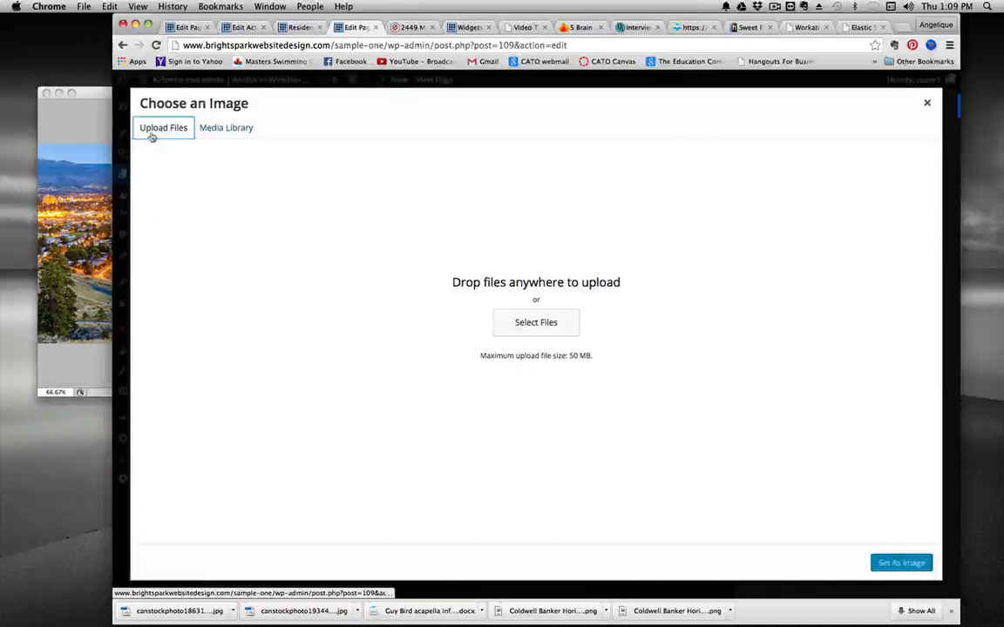
left_click(538, 321)
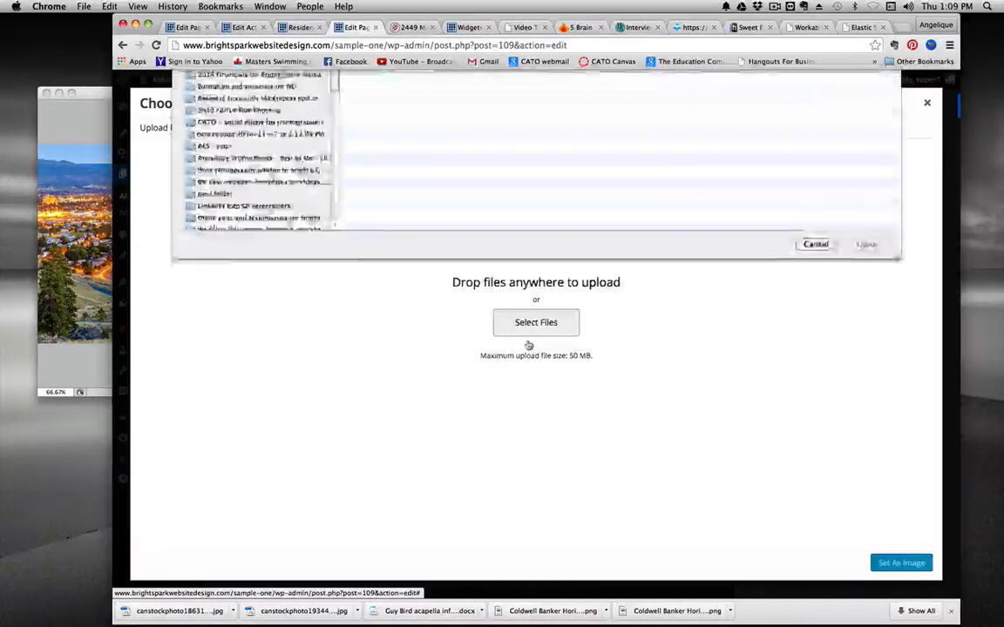
left_click(205, 296)
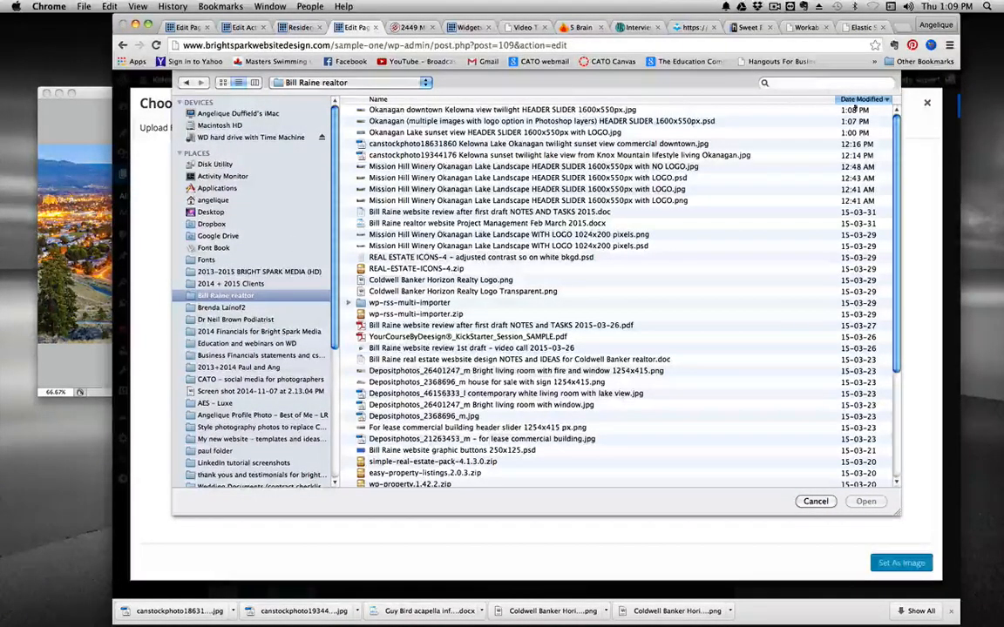
left_click(610, 111)
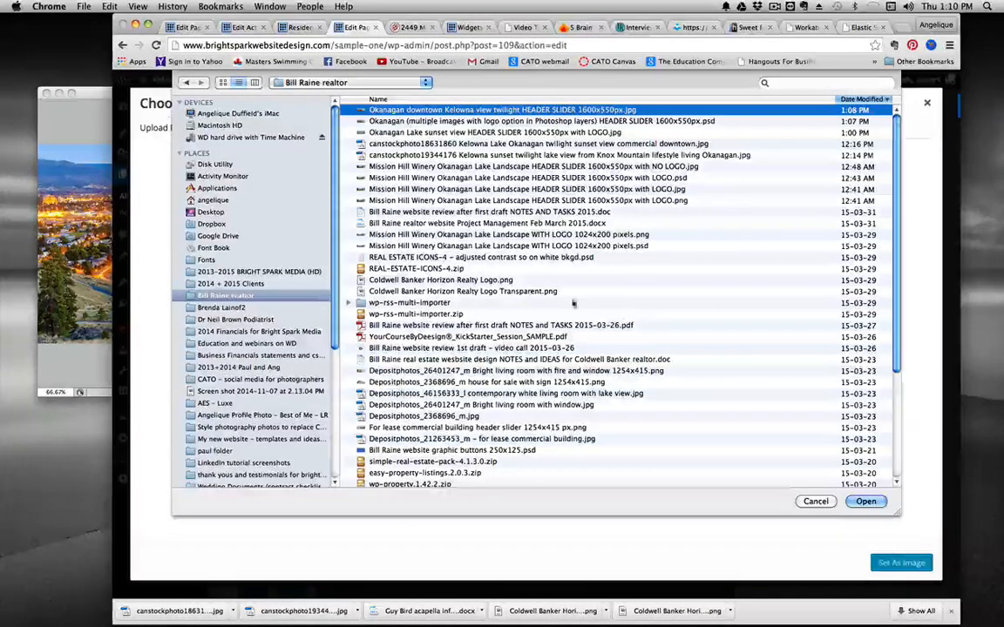
scroll(562, 279, "down", 3)
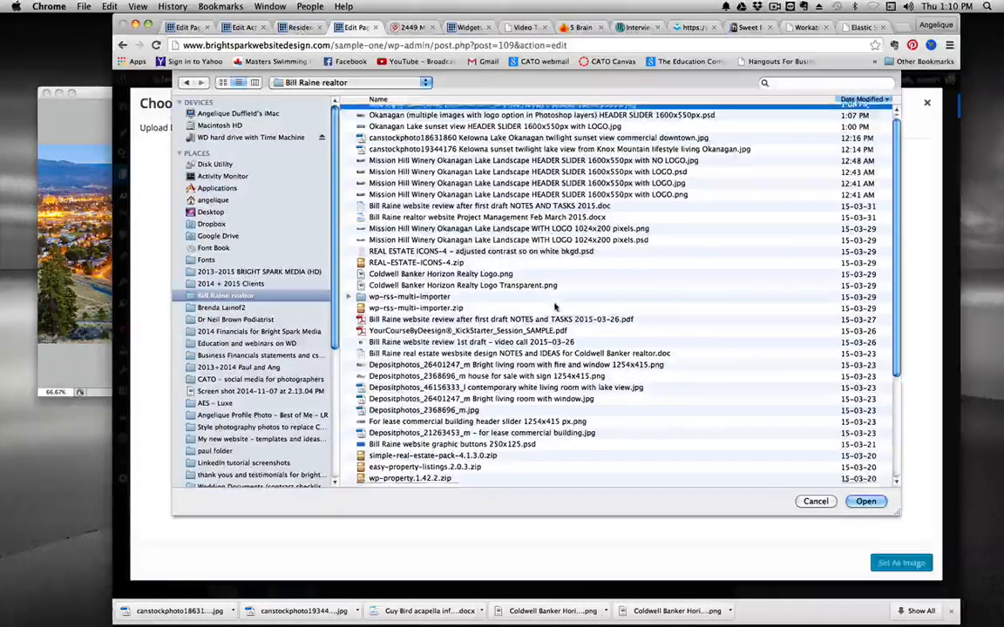
scroll(555, 305, "down", 5)
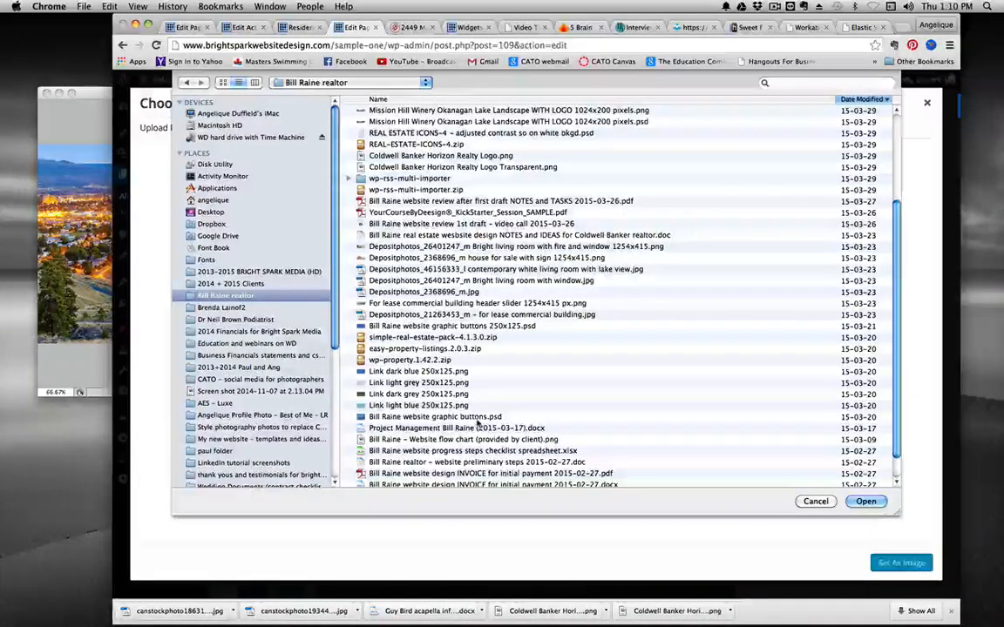
scroll(464, 292, "up", 5)
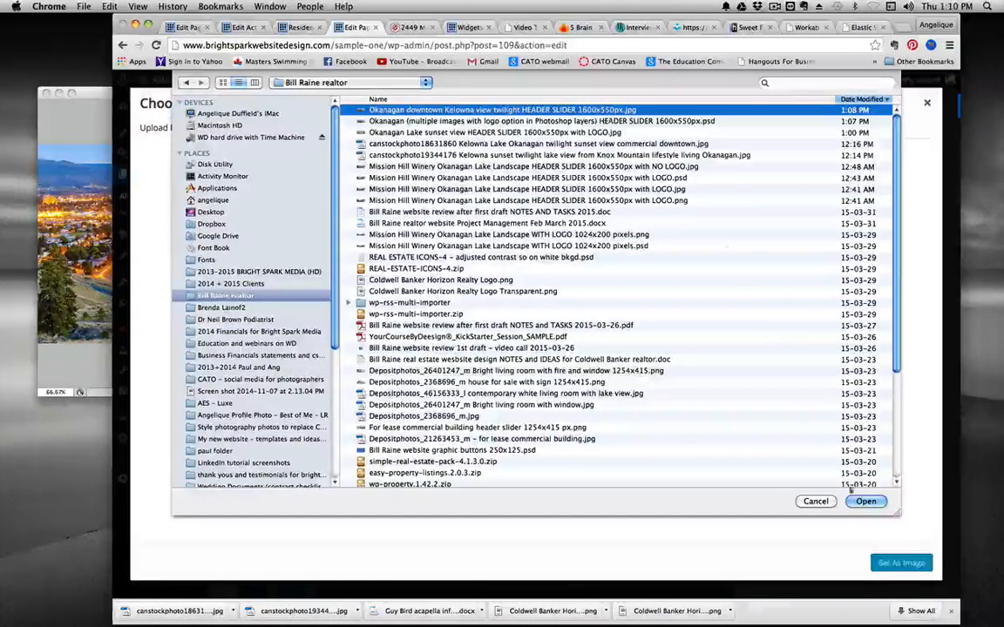
left_click(864, 501)
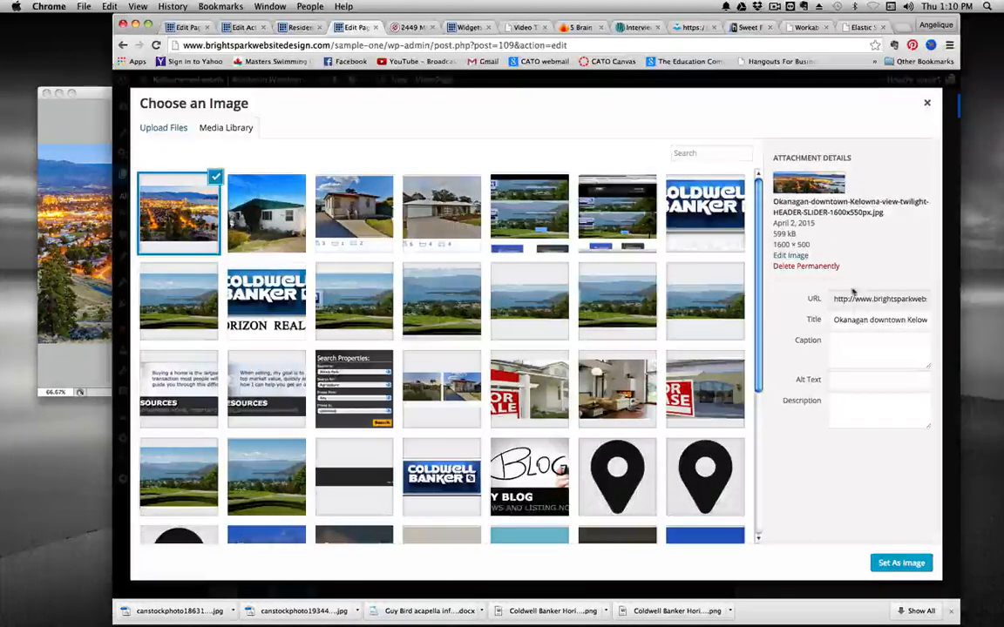
left_click(855, 320)
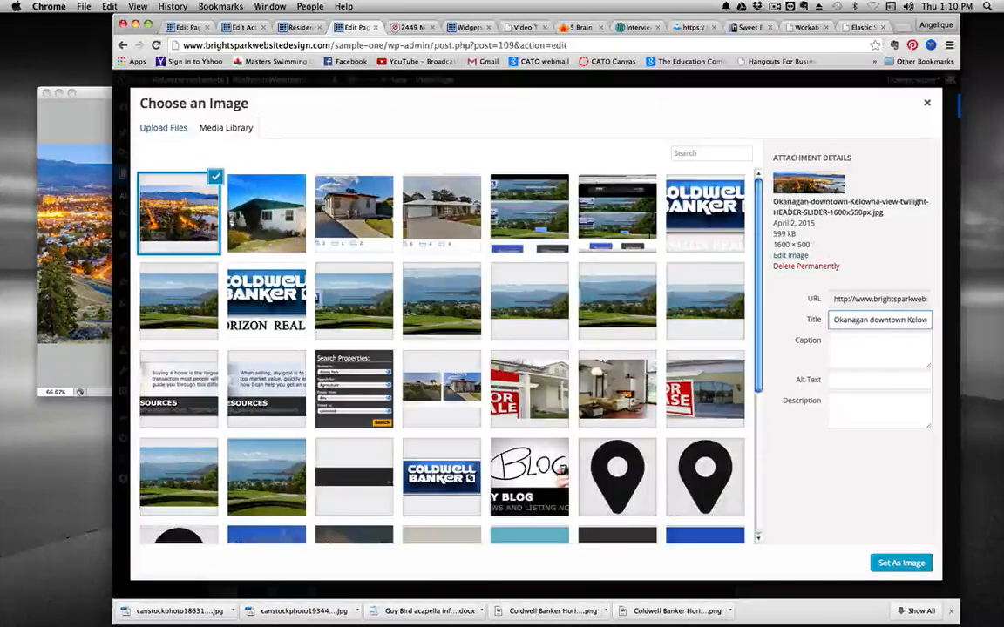
key("super+a")
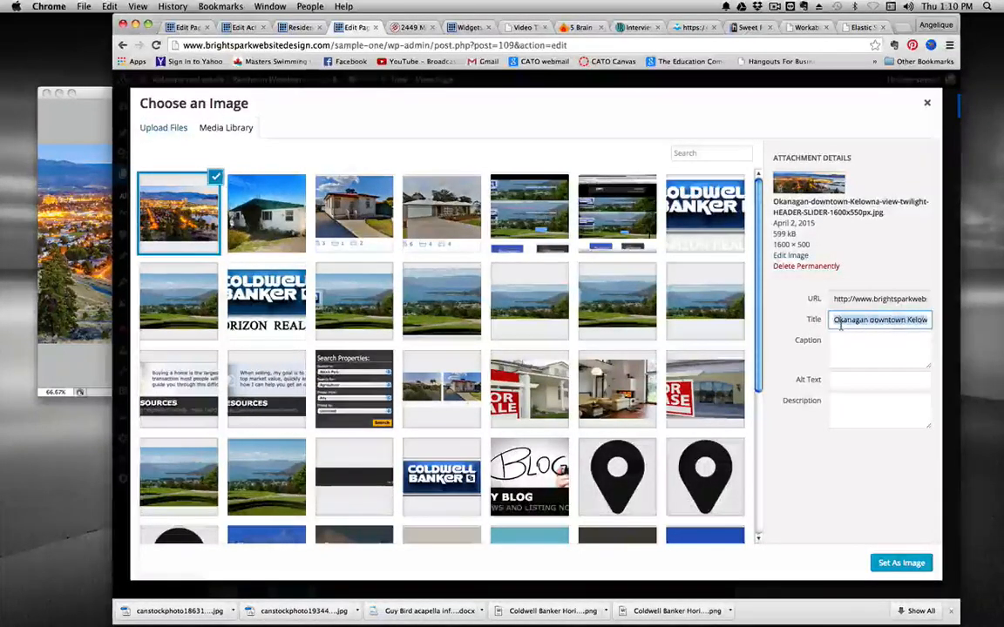
left_click(843, 380)
key("super+v")
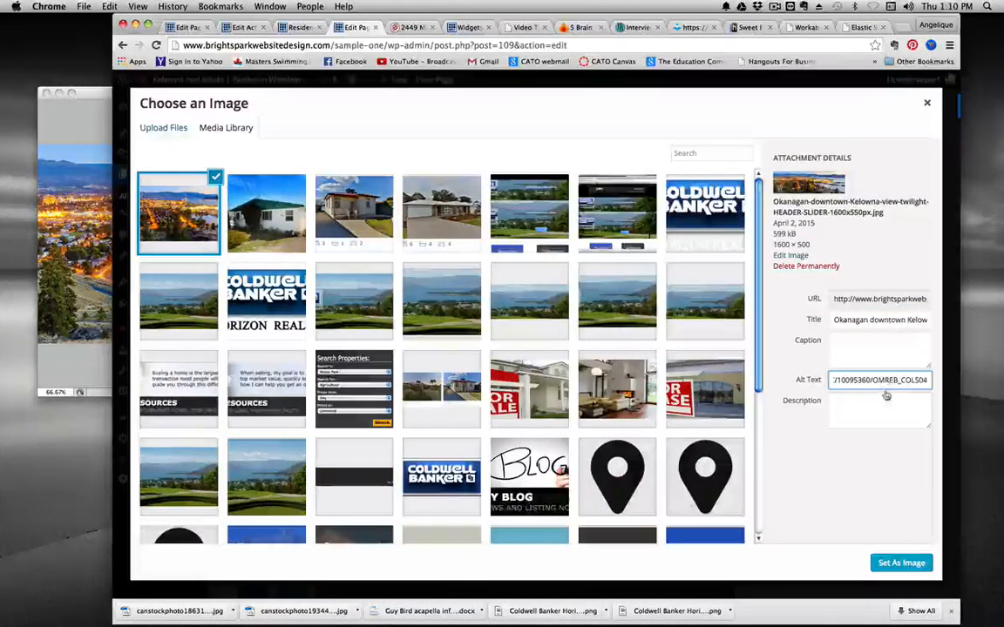
left_click_drag(911, 380, 827, 387)
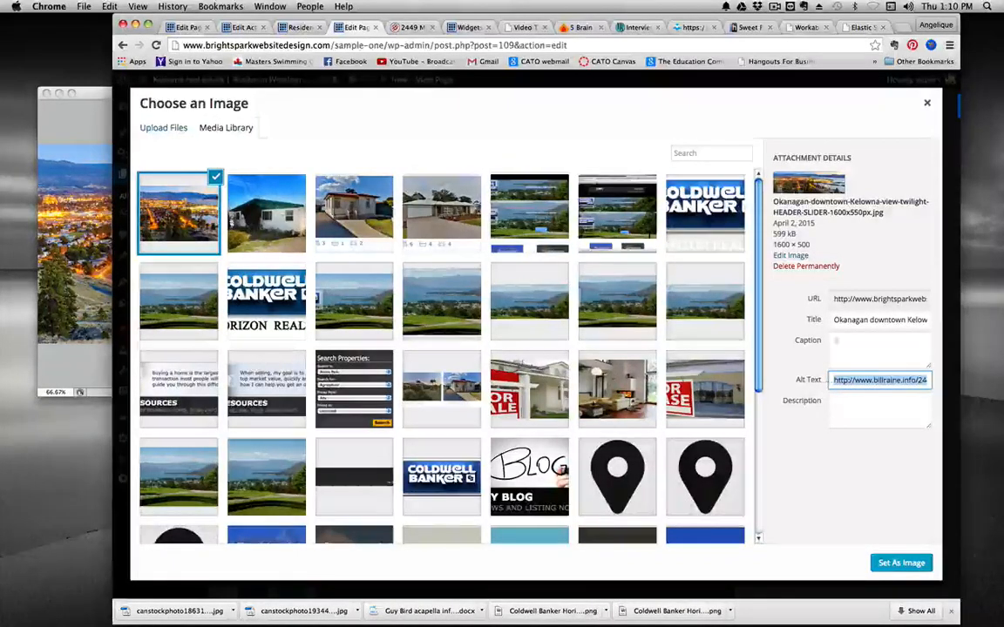
Copy the uploaded image's title into its alt text, replacing the pasted web address
triple_click(845, 320)
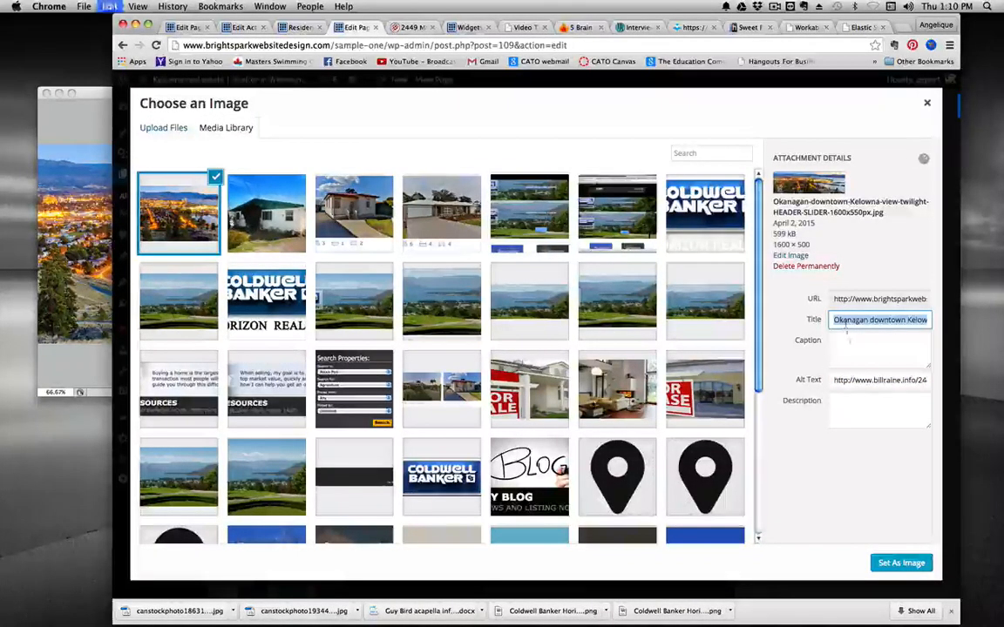
triple_click(861, 381)
key("ctrl+v")
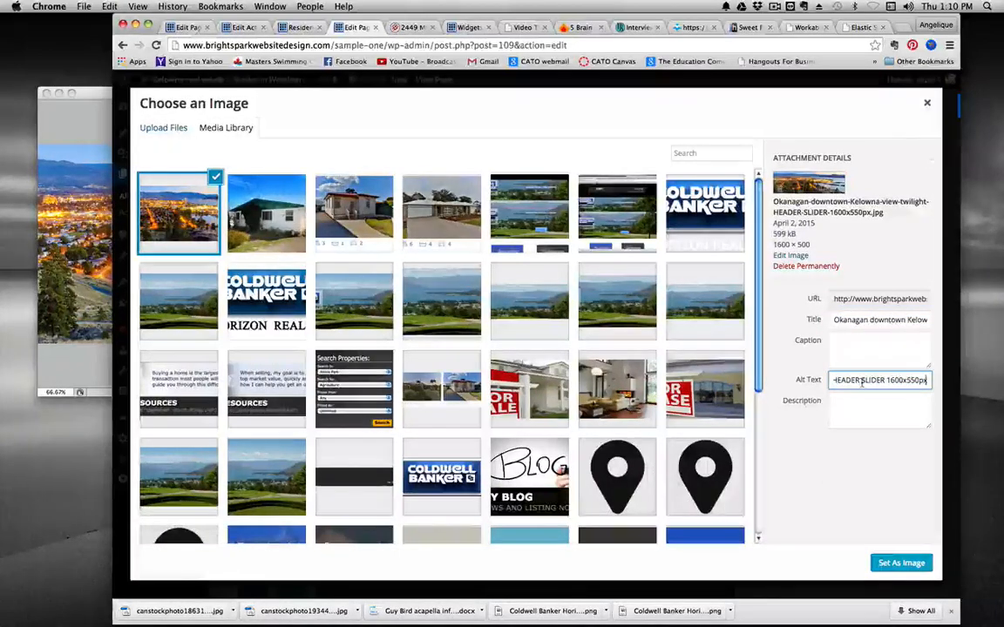
Trim the alt text to "Okanagan downtown Kelowna view twilight" and set the picture as the module's image
double_click(886, 380)
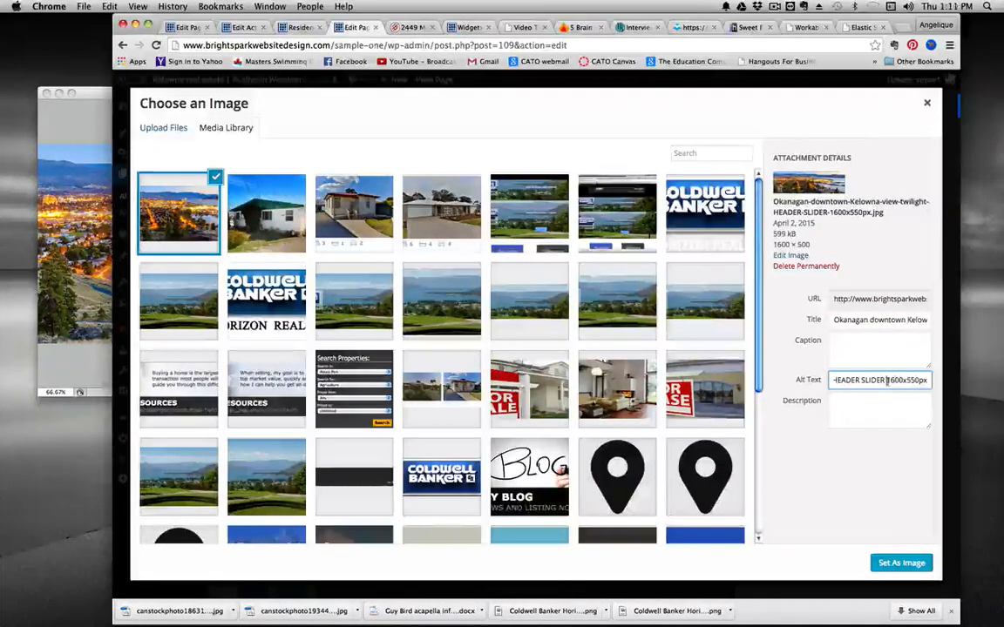
key("BackSpace")
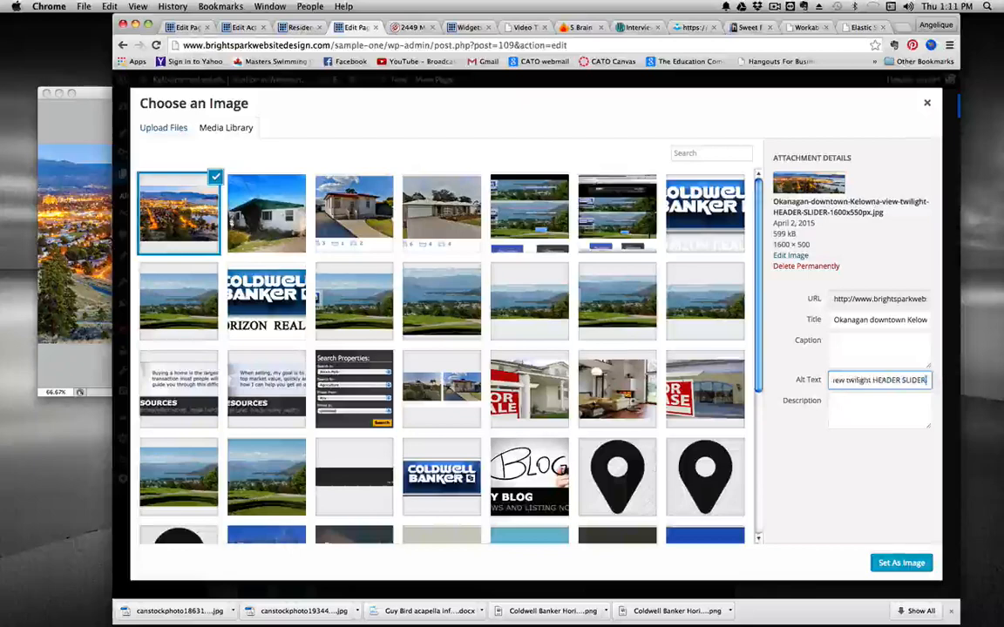
key("BackSpace")
key("BackSpace")
key("BackSpace")
key("BackSpace")
key("BackSpace")
key("BackSpace")
key("BackSpace")
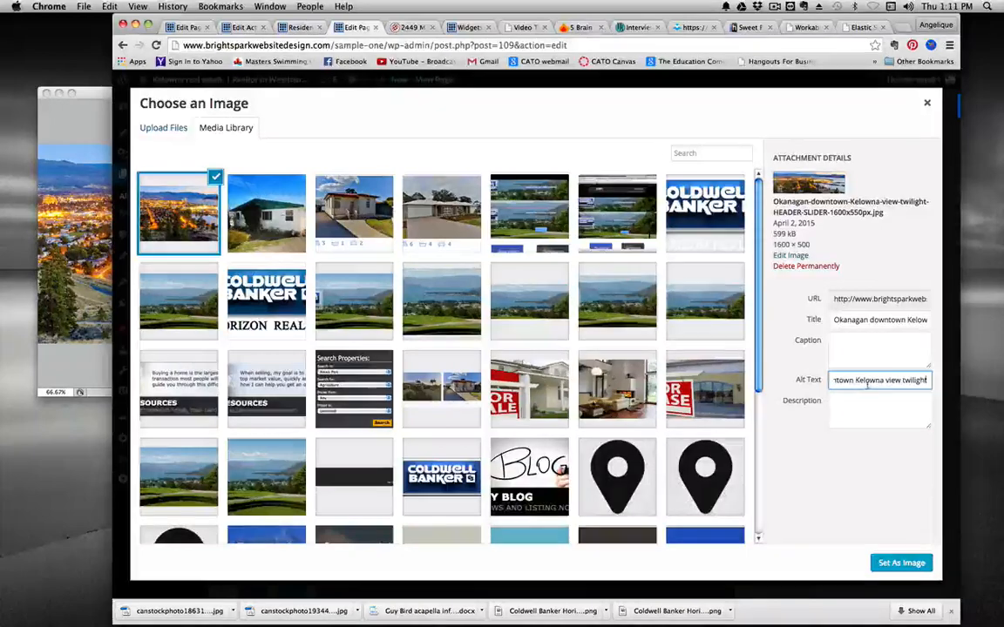
left_click(897, 563)
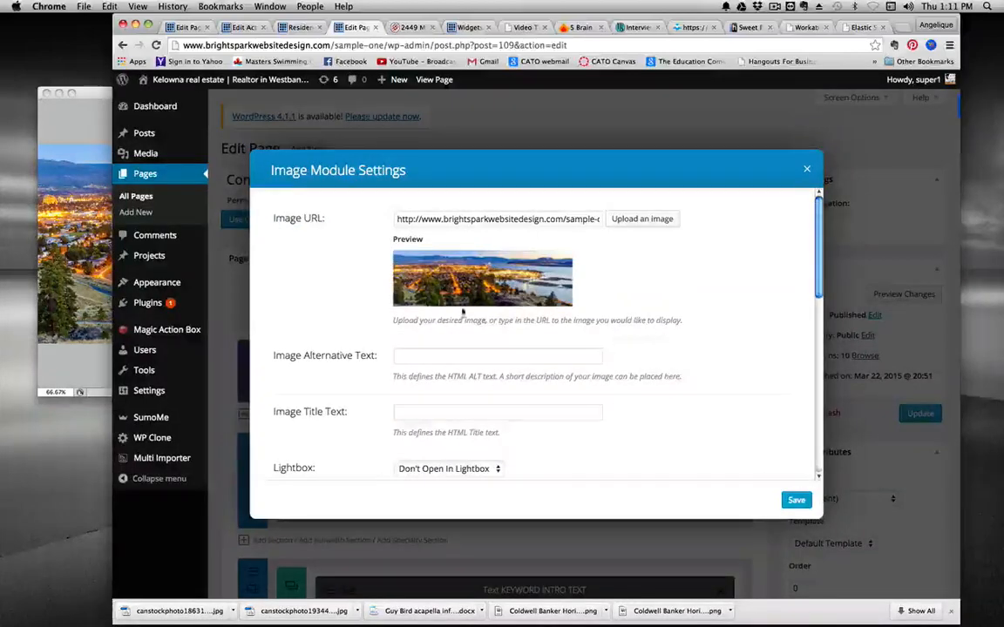
Set the image module's animation to No Animation
scroll(466, 394, "down", 3)
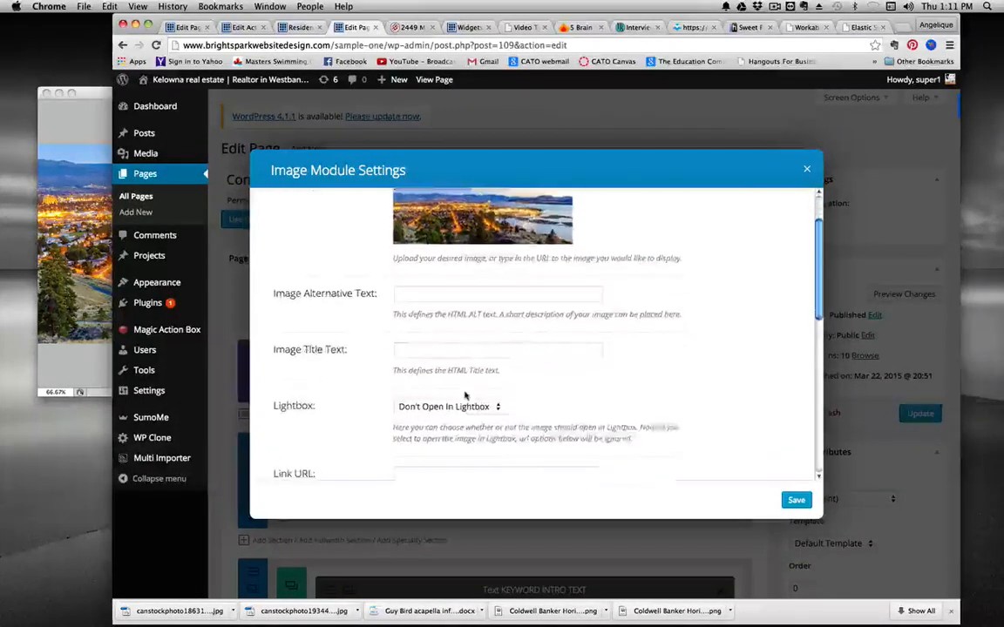
scroll(464, 394, "down", 5)
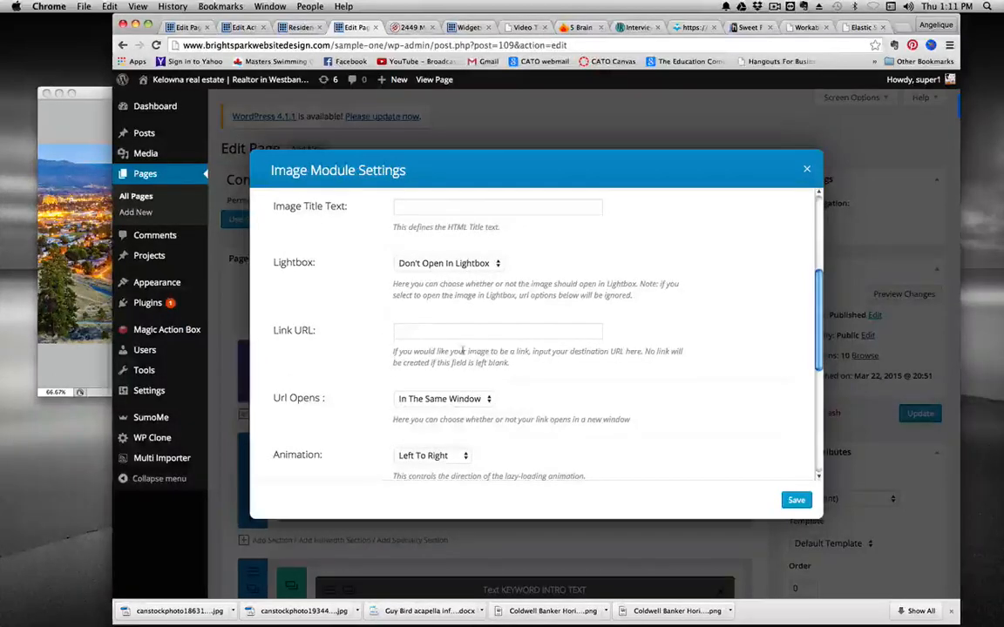
scroll(544, 381, "down", 3)
scroll(544, 380, "down", 2)
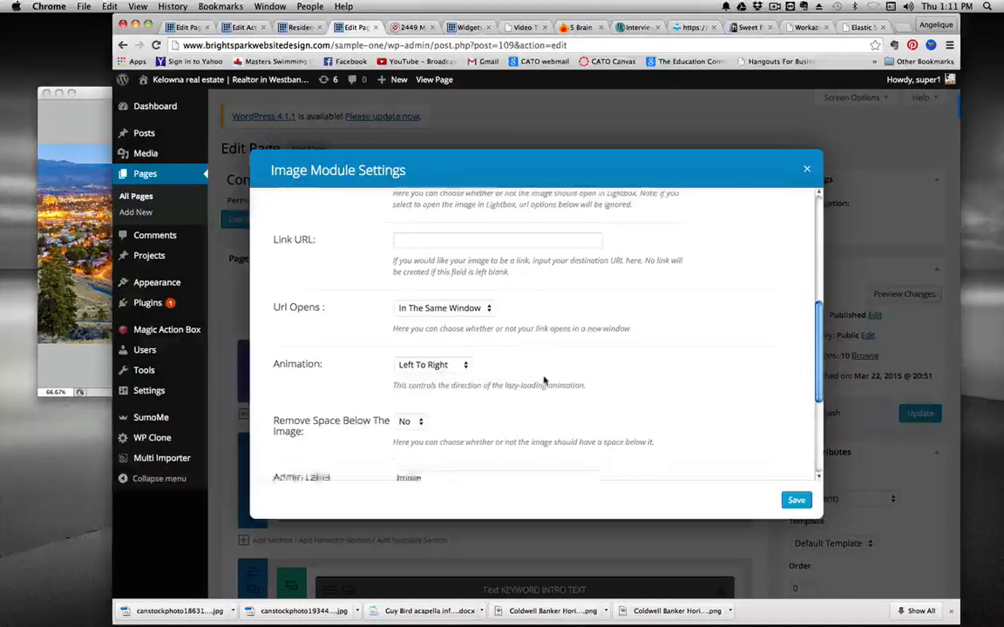
left_click(455, 358)
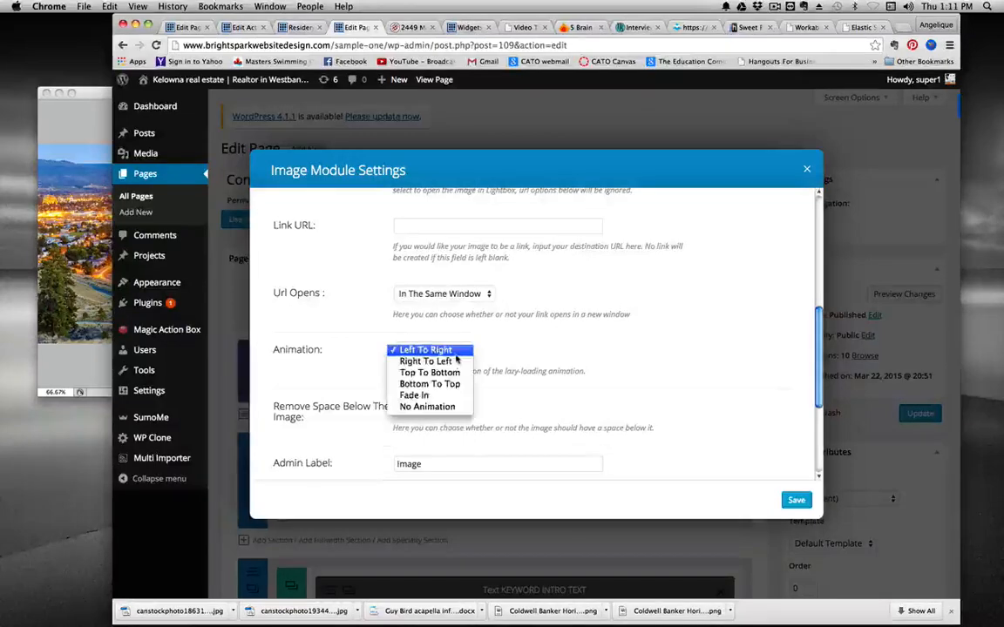
left_click(431, 407)
Change the module's admin label to "Image sunset downtown kelowna" and save the module settings
scroll(564, 383, "up", 10)
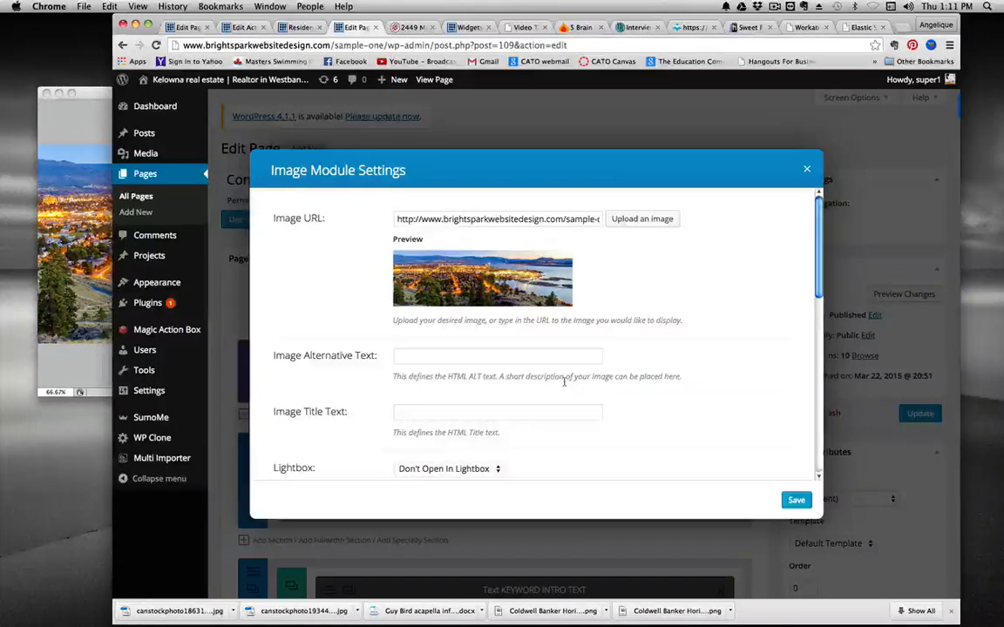
scroll(564, 383, "down", 10)
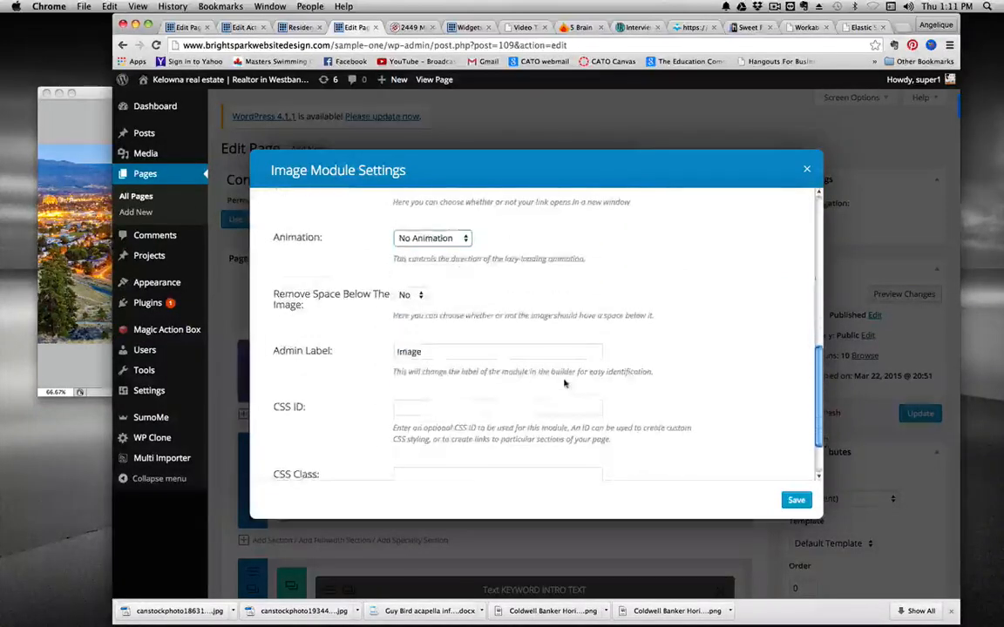
left_click(536, 357)
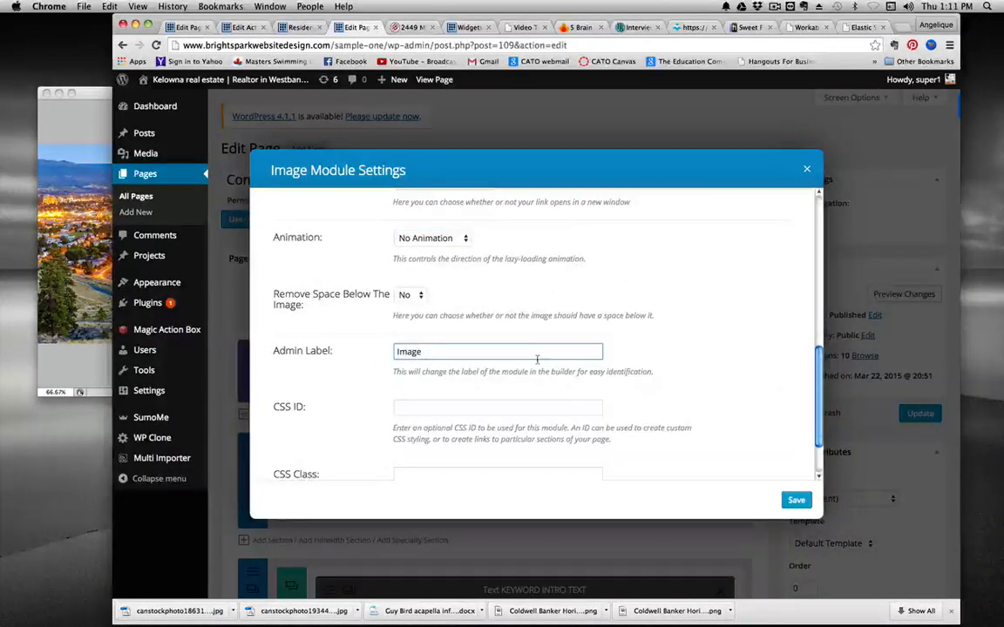
type("sunse")
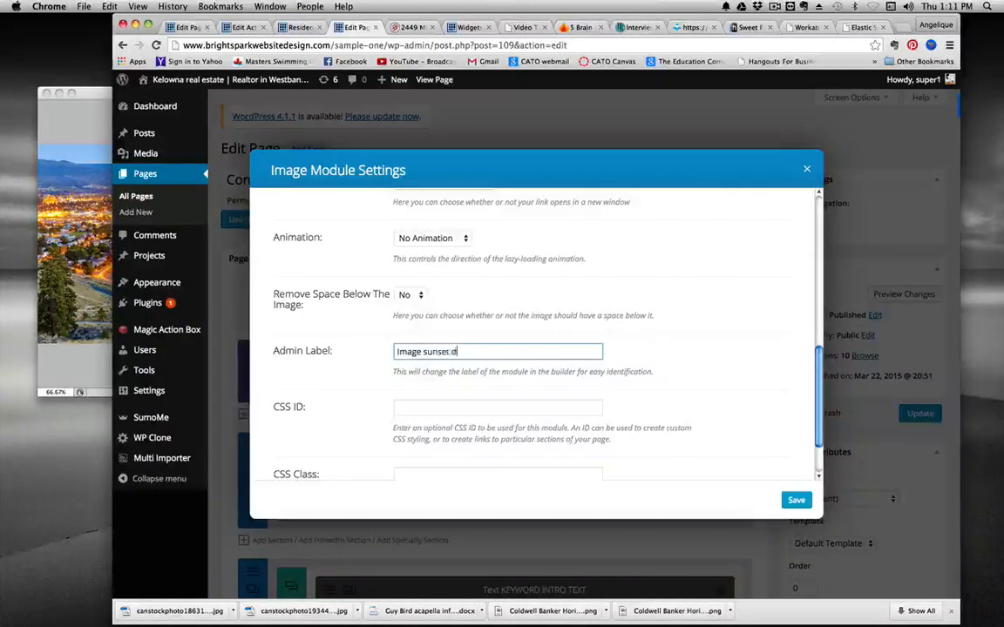
type("t downtown k")
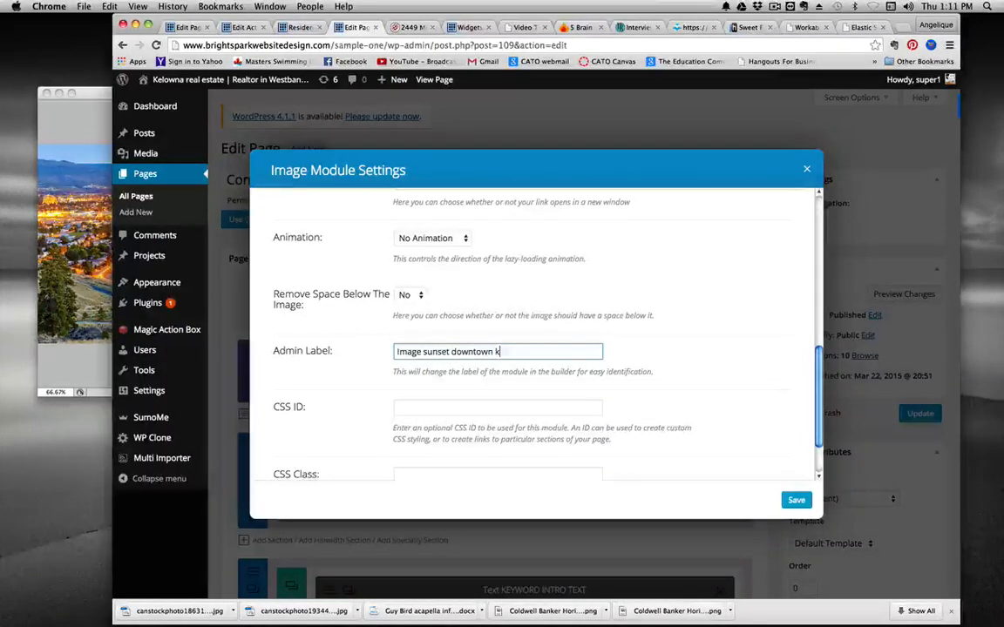
type("elowna")
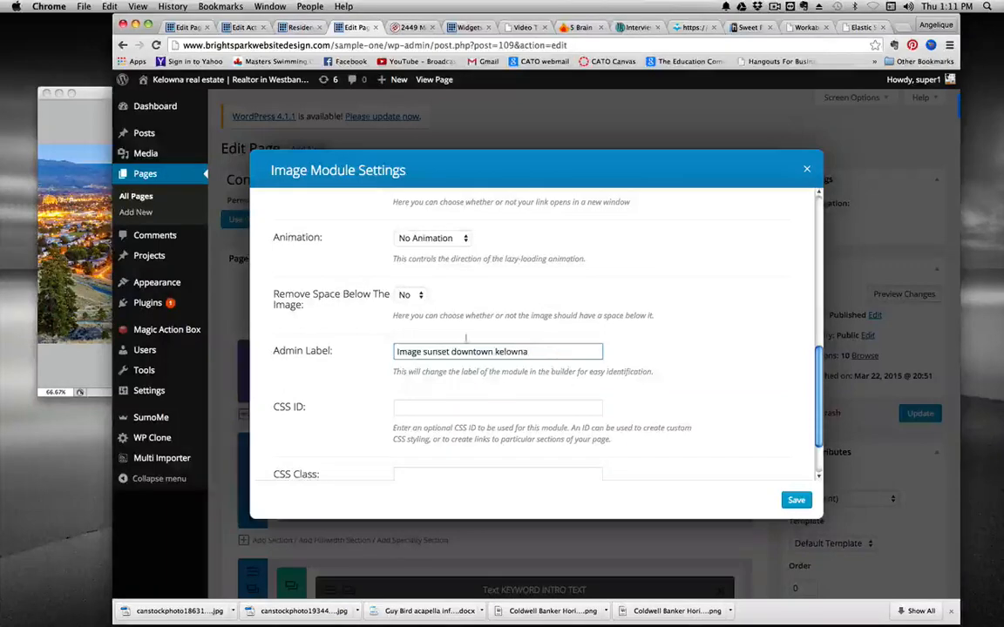
left_click(795, 499)
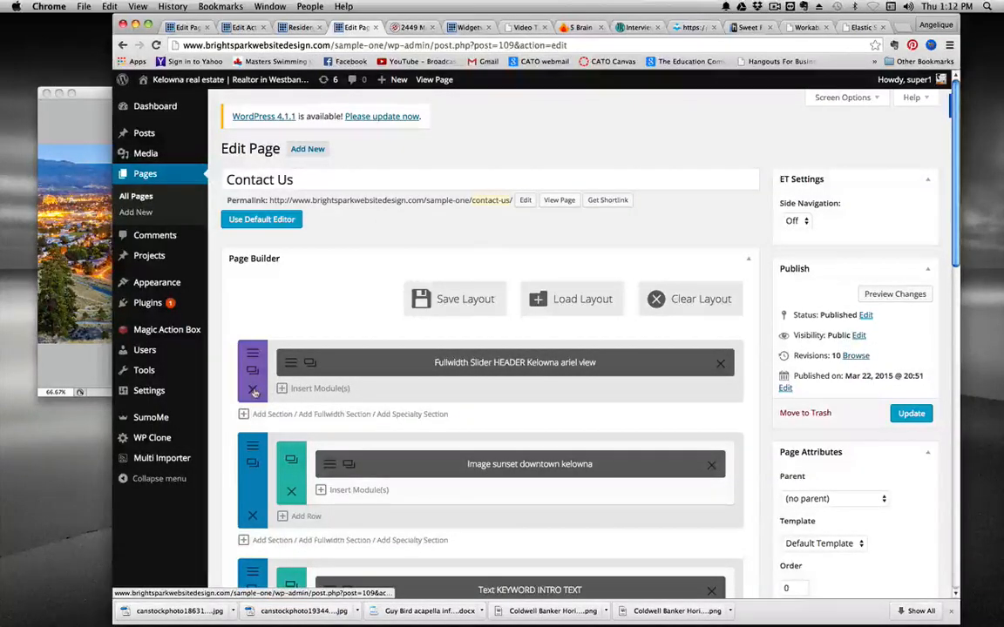
Delete the fullwidth header slider section and check the Contact Us page in a preview before returning to the page editor
left_click(253, 391)
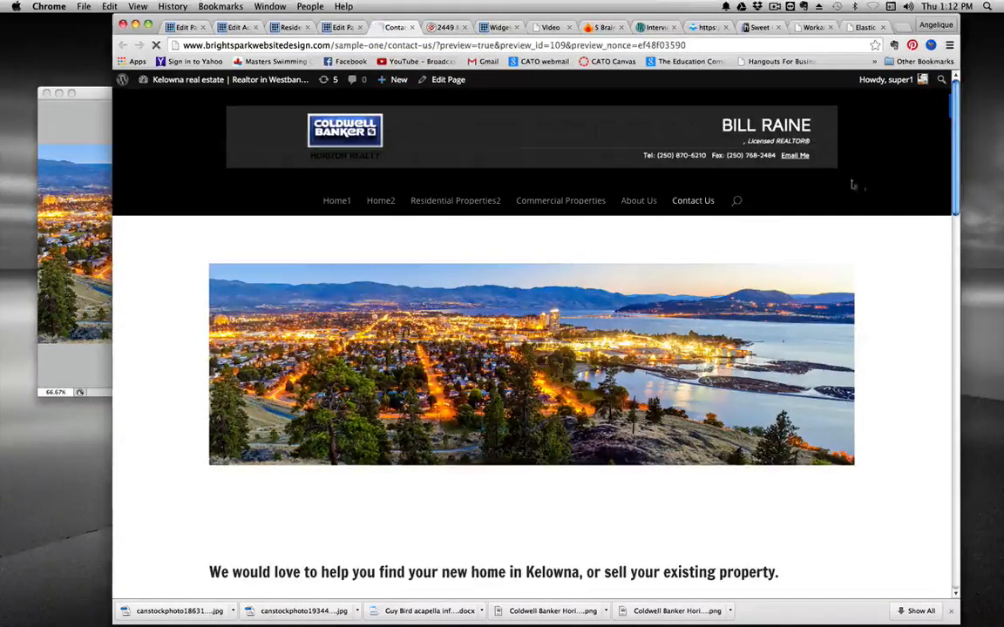
scroll(866, 261, "down", 3)
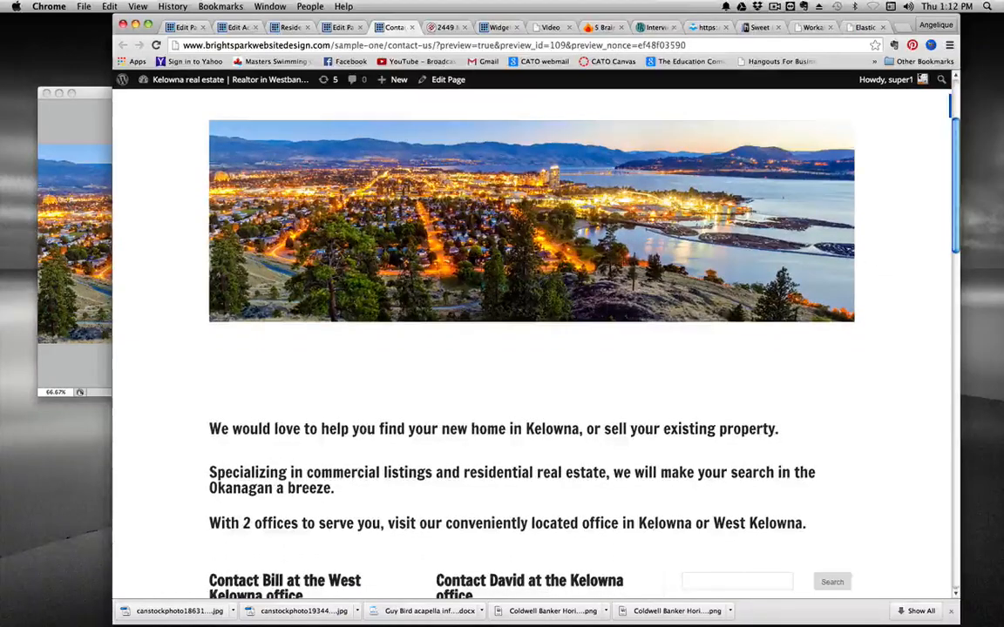
scroll(661, 291, "up", 2)
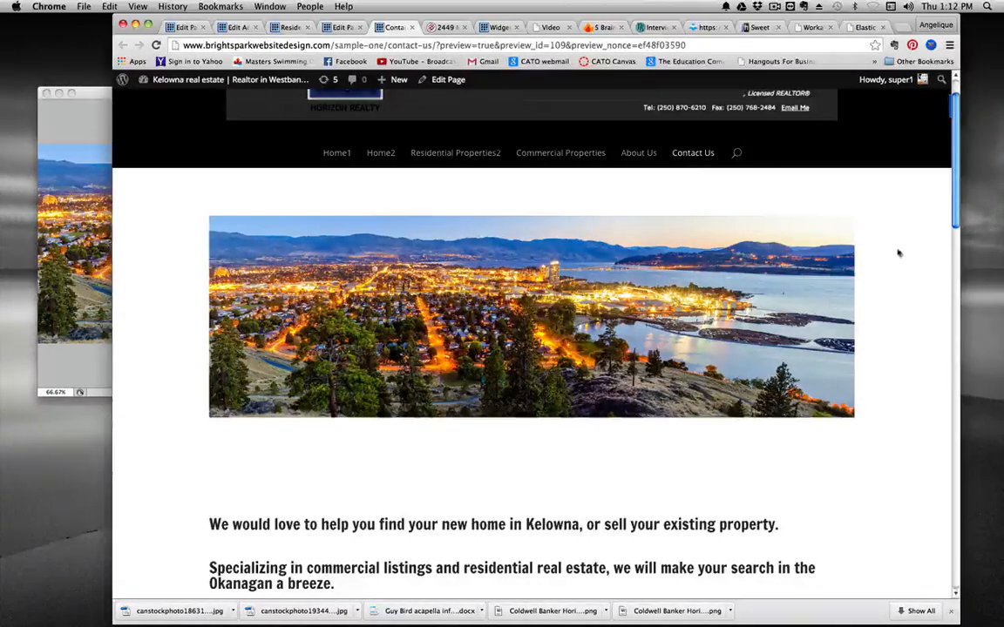
left_click(340, 27)
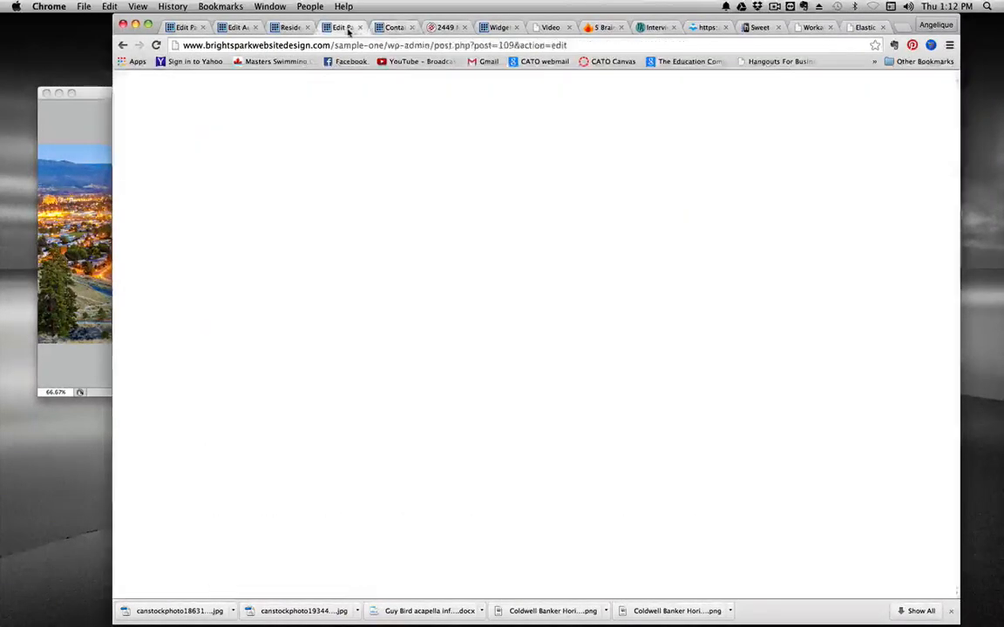
scroll(408, 467, "down", 1)
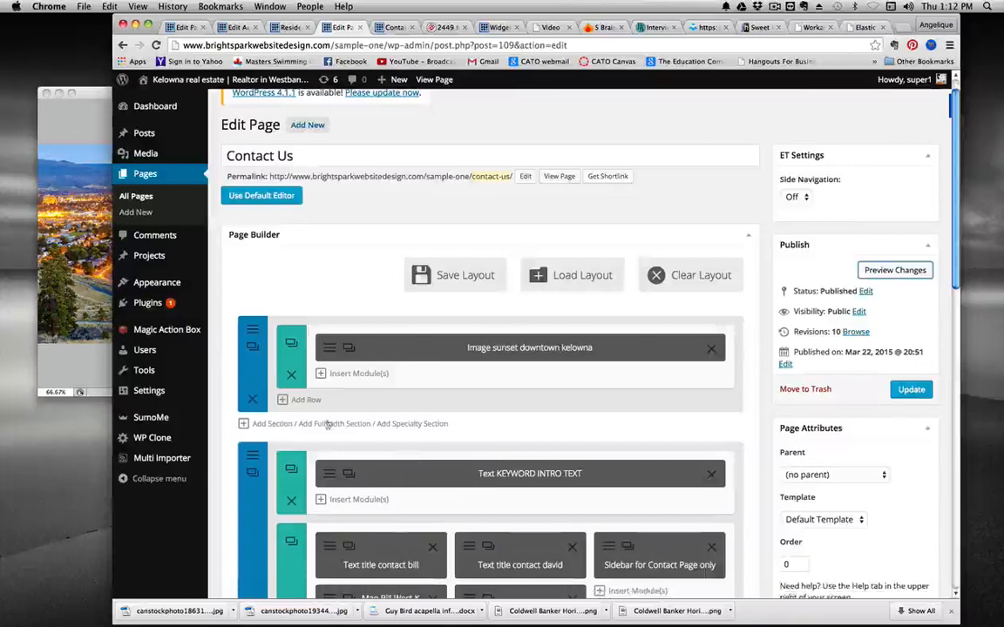
Cut the image URL out of the "Image sunset downtown kelowna" module, leaving the field empty, and save the module
left_click(331, 348)
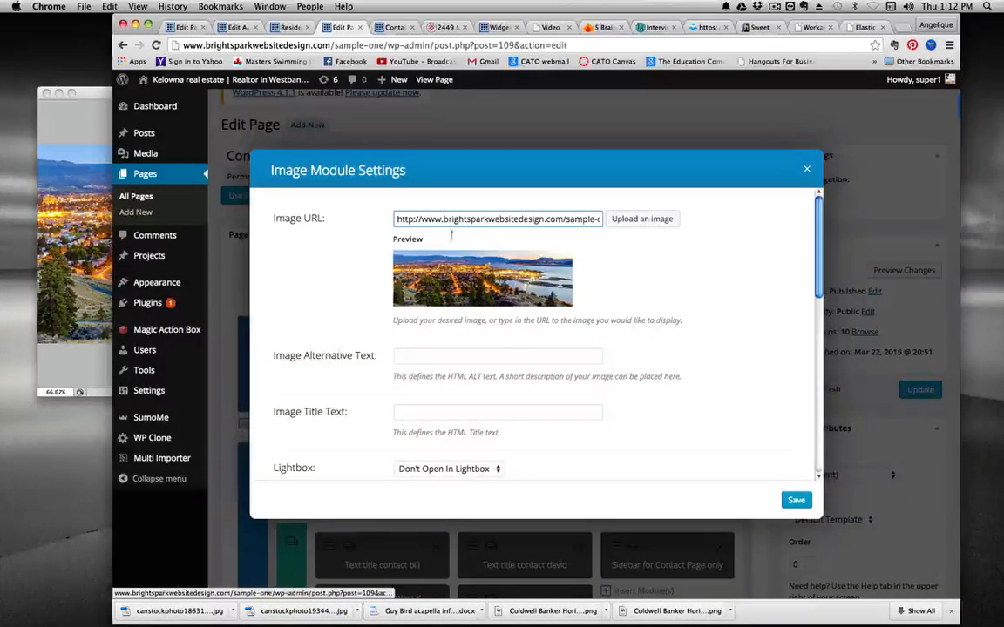
triple_click(567, 219)
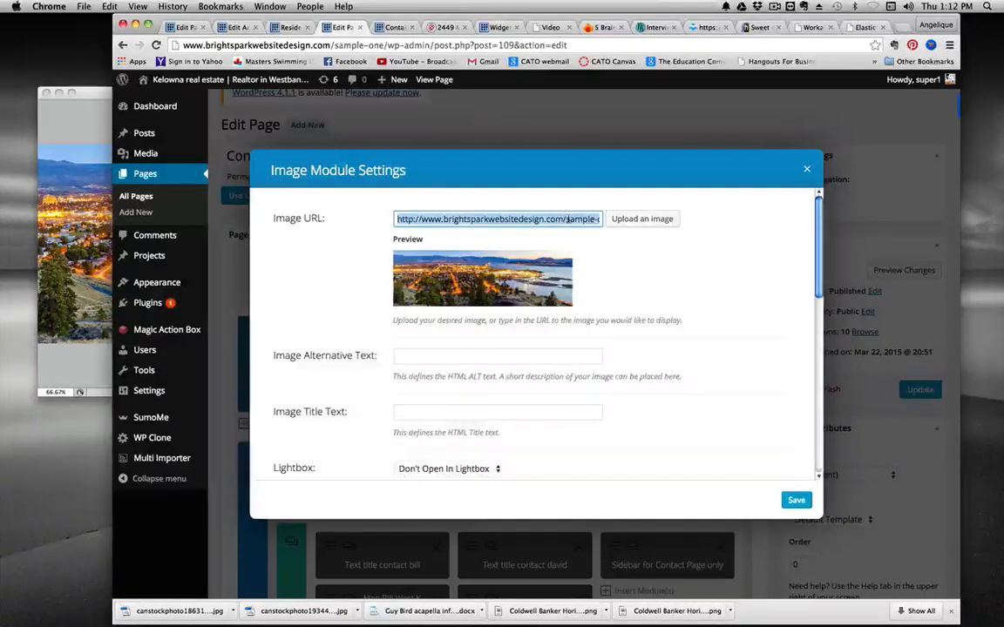
key("BackSpace")
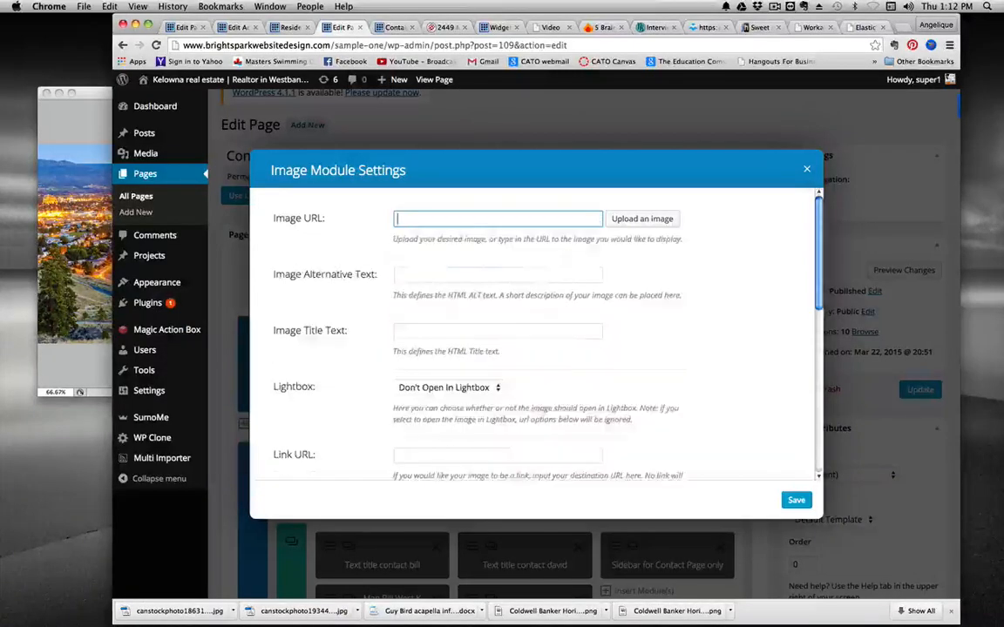
left_click(794, 501)
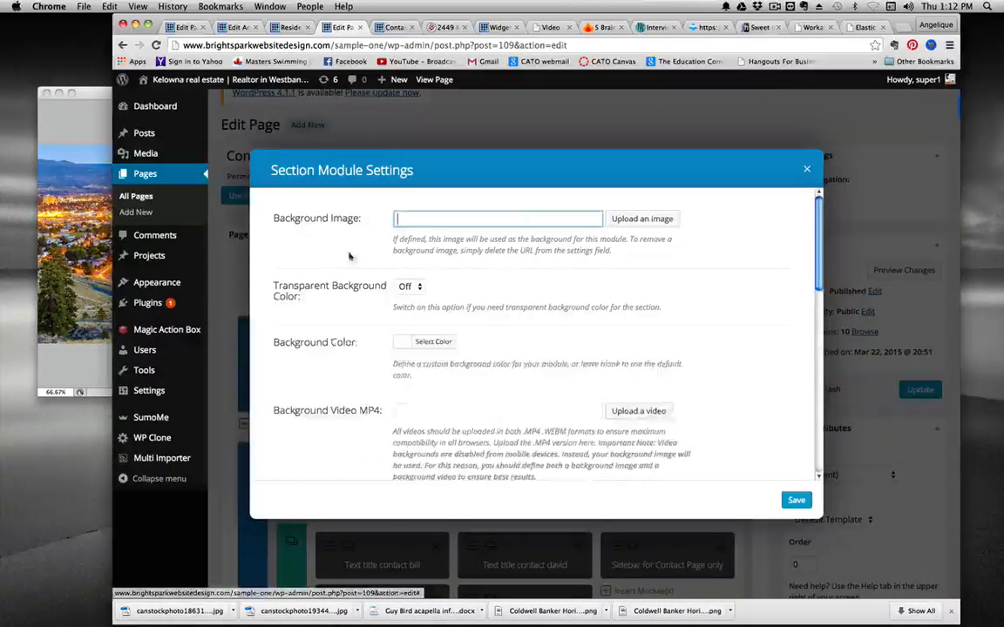
Set the first section's background image to the cut twilight header image URL, review the remaining section options, and save
left_click(251, 328)
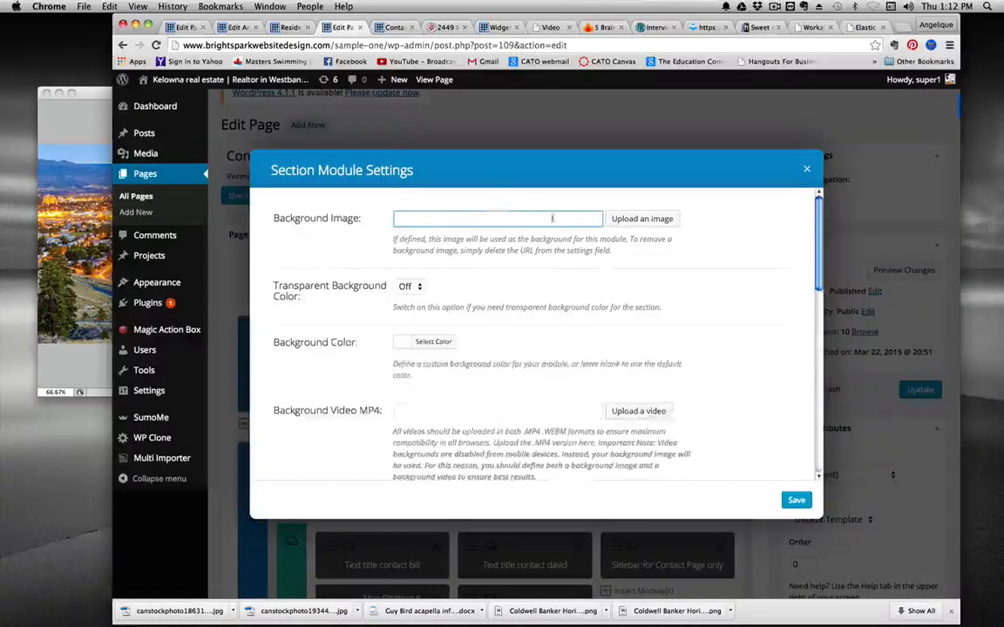
key("super+v")
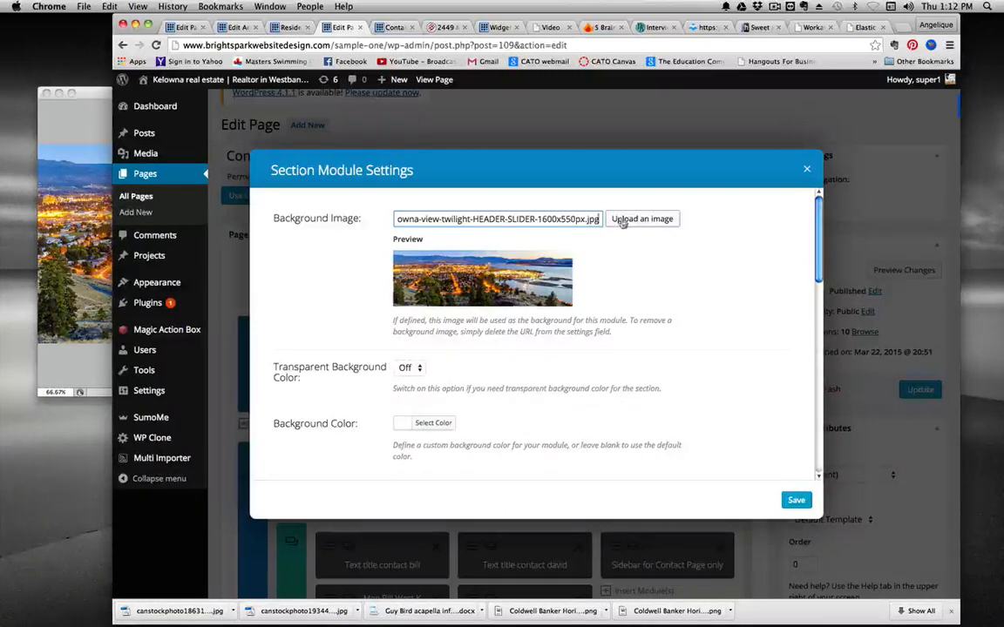
scroll(602, 310, "down", 3)
scroll(602, 309, "down", 12)
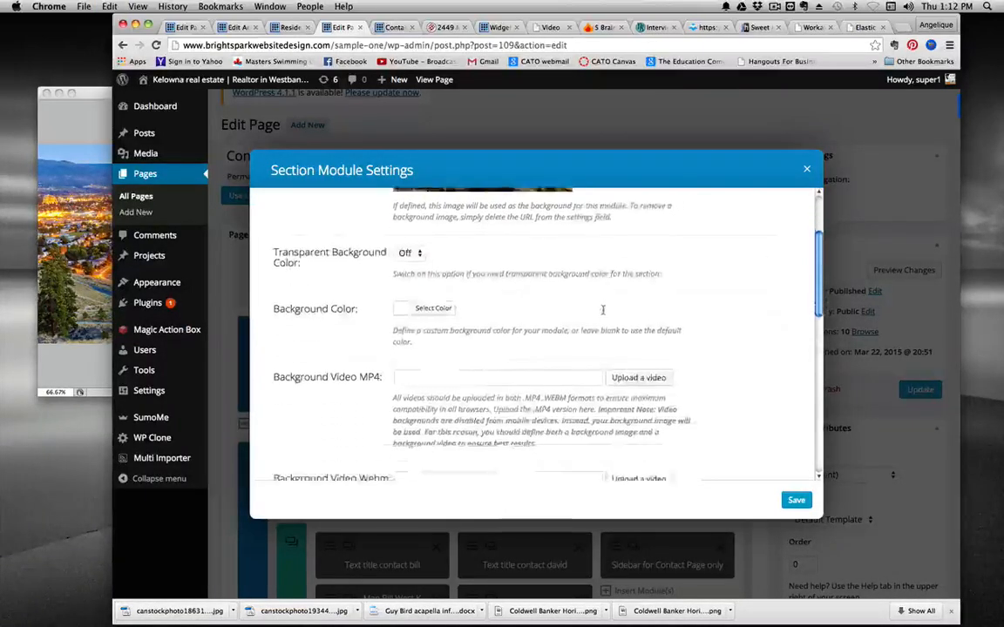
scroll(603, 312, "down", 5)
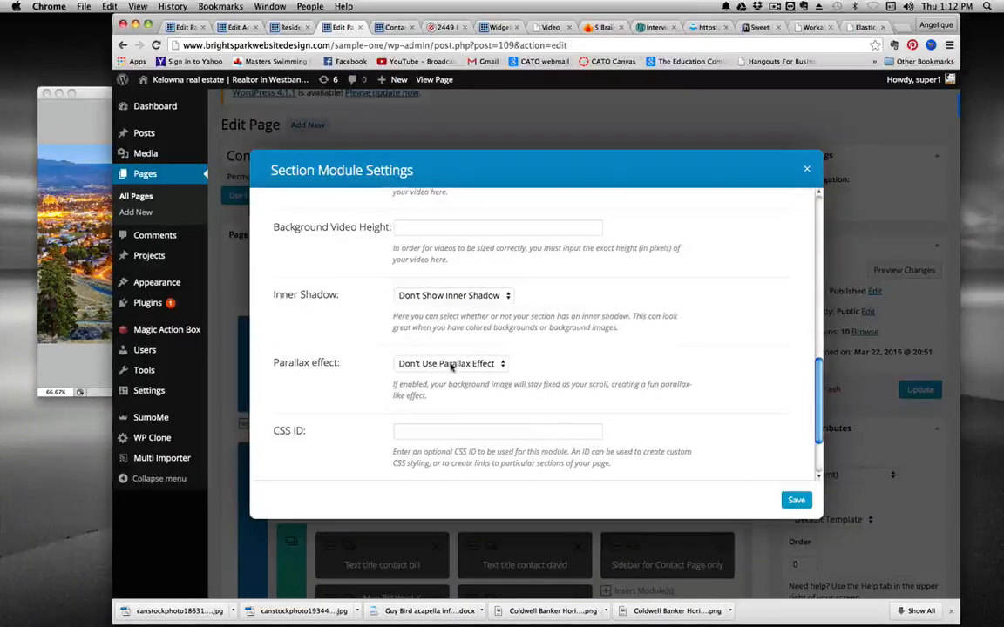
scroll(637, 334, "down", 1)
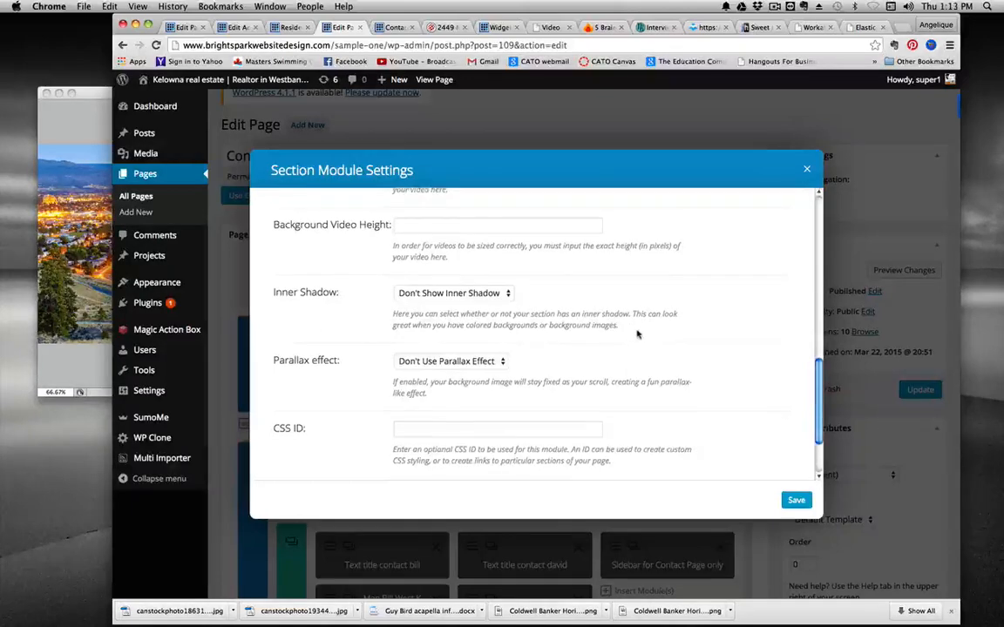
scroll(558, 343, "down", 3)
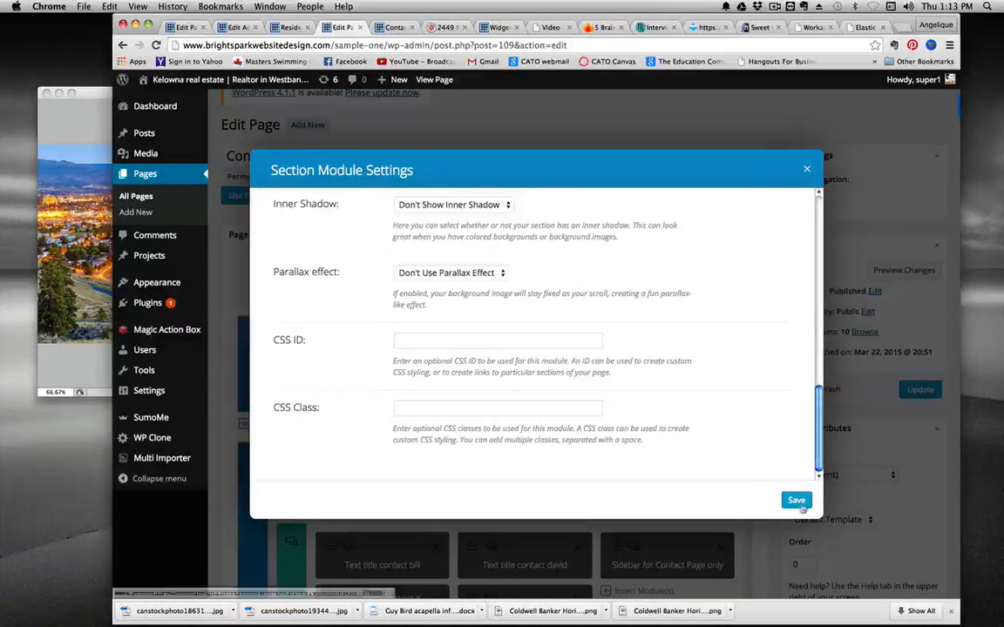
left_click(795, 499)
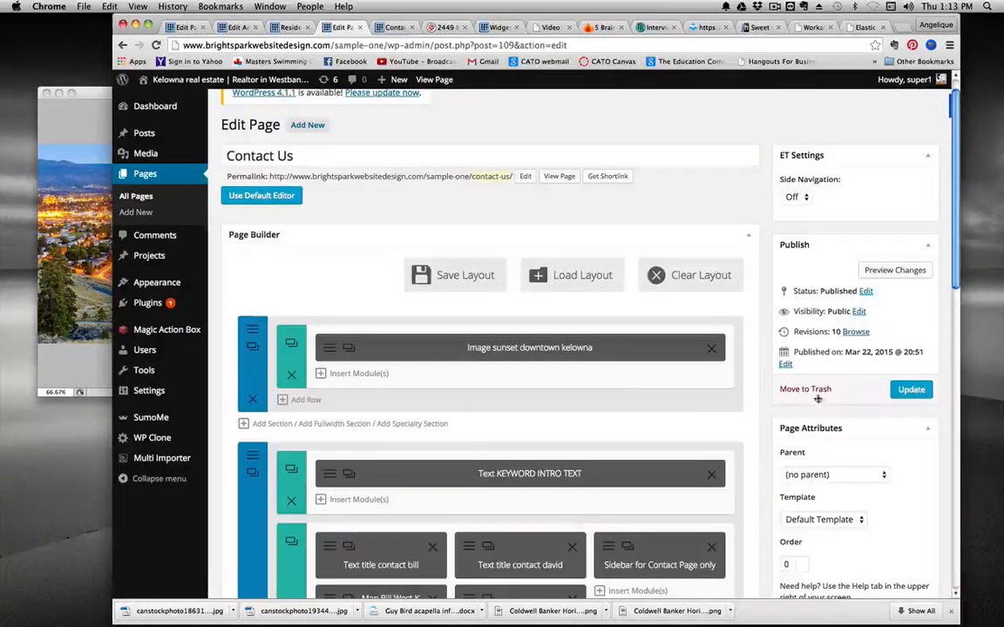
Preview the Contact Us page and look over its header background and the content below
left_click(895, 270)
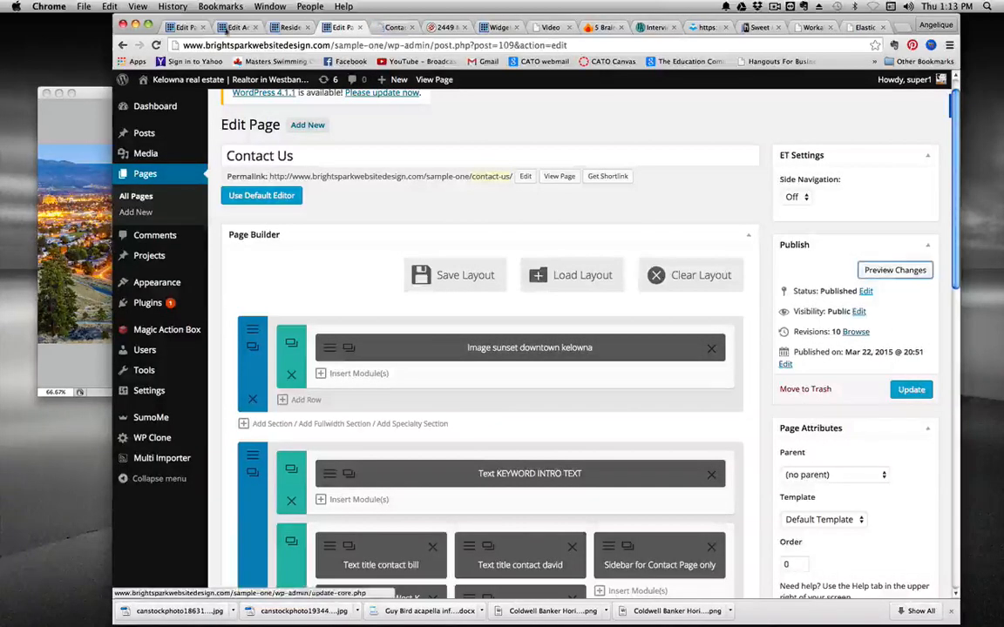
left_click(395, 27)
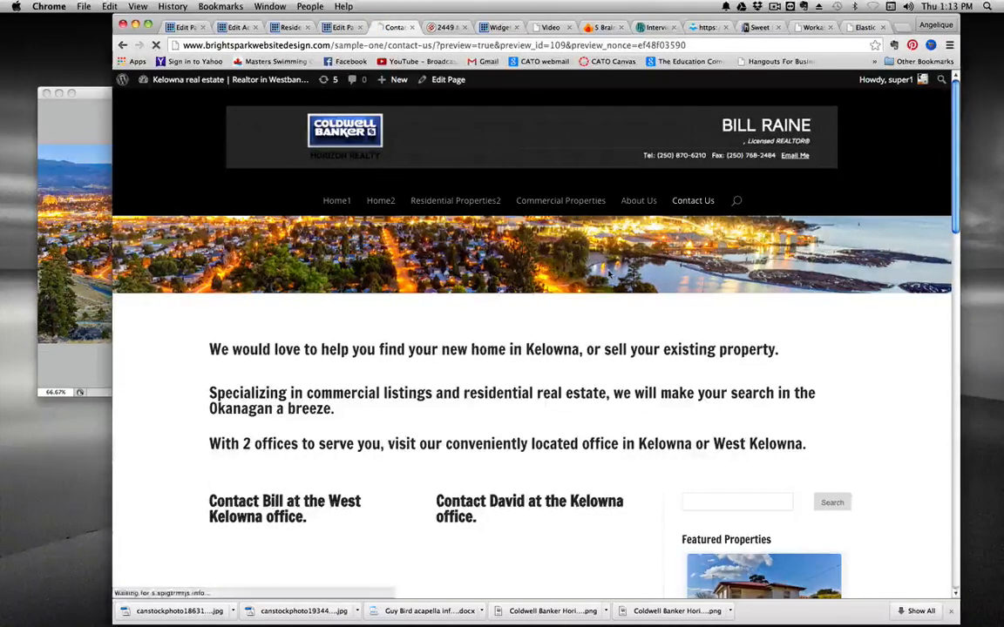
scroll(609, 274, "down", 2)
scroll(609, 274, "down", 4)
scroll(484, 274, "up", 5)
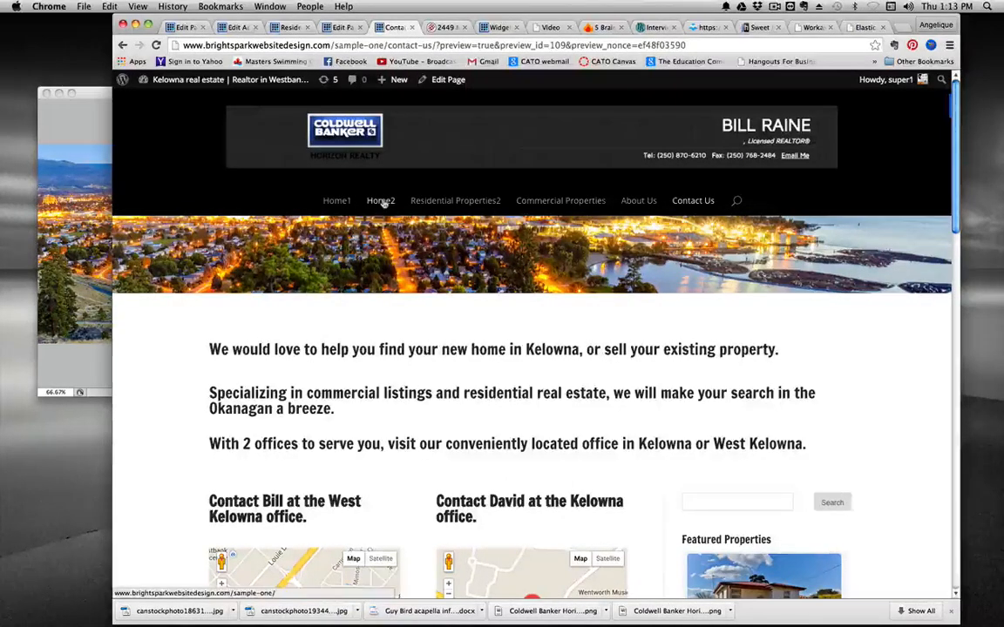
Open the Residential Properties2 page for editing and take a brief look at its Call To Action module's settings
left_click(435, 201)
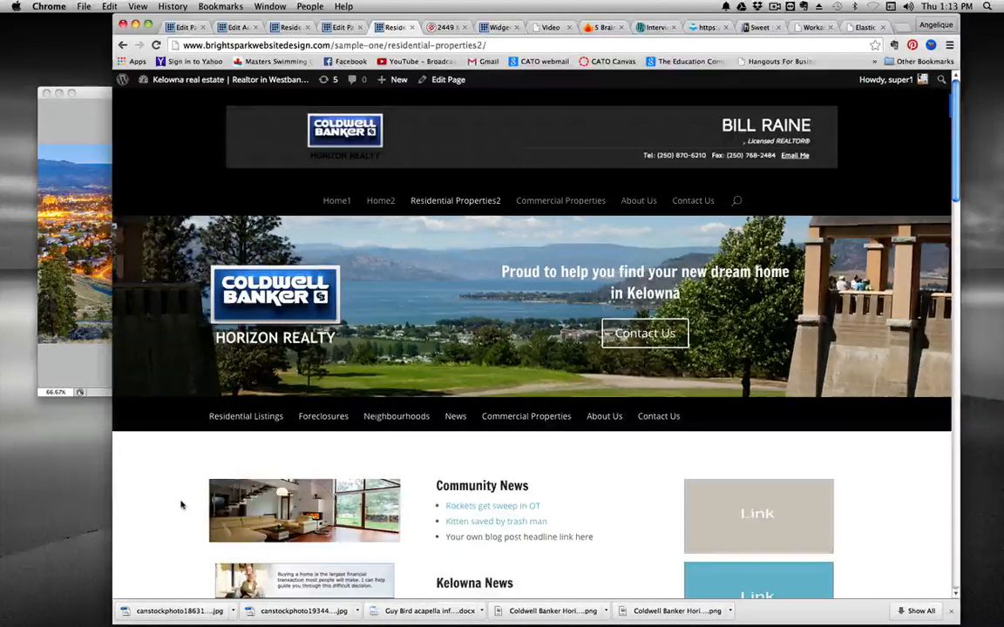
left_click(444, 81)
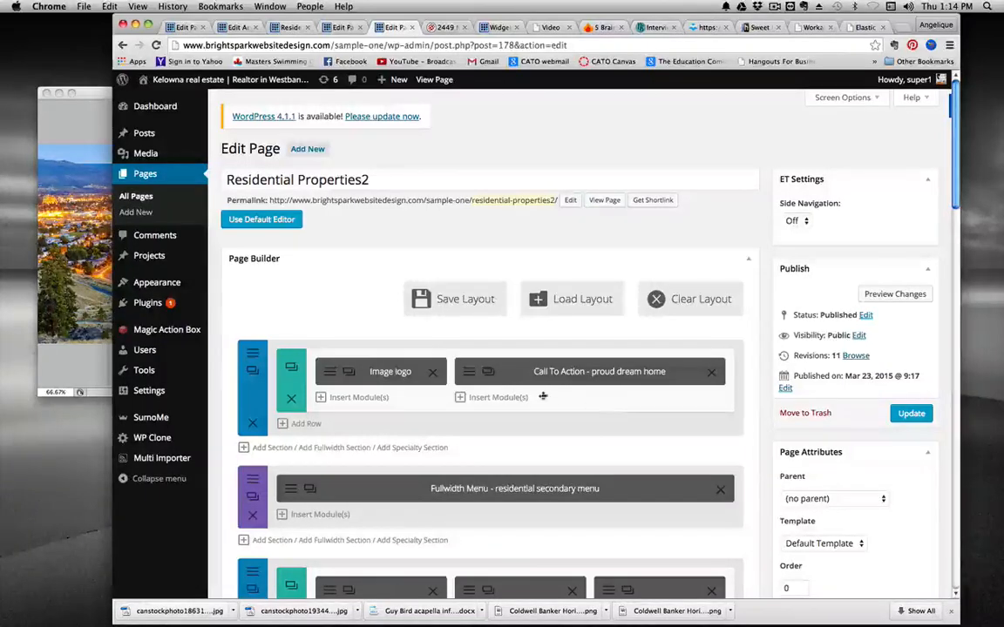
left_click(472, 374)
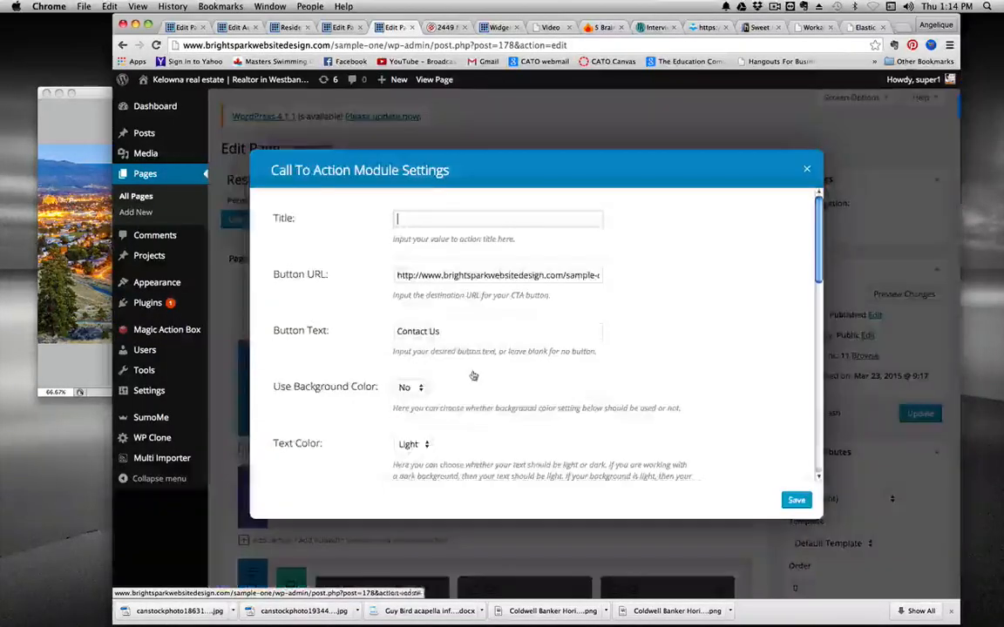
left_click(806, 169)
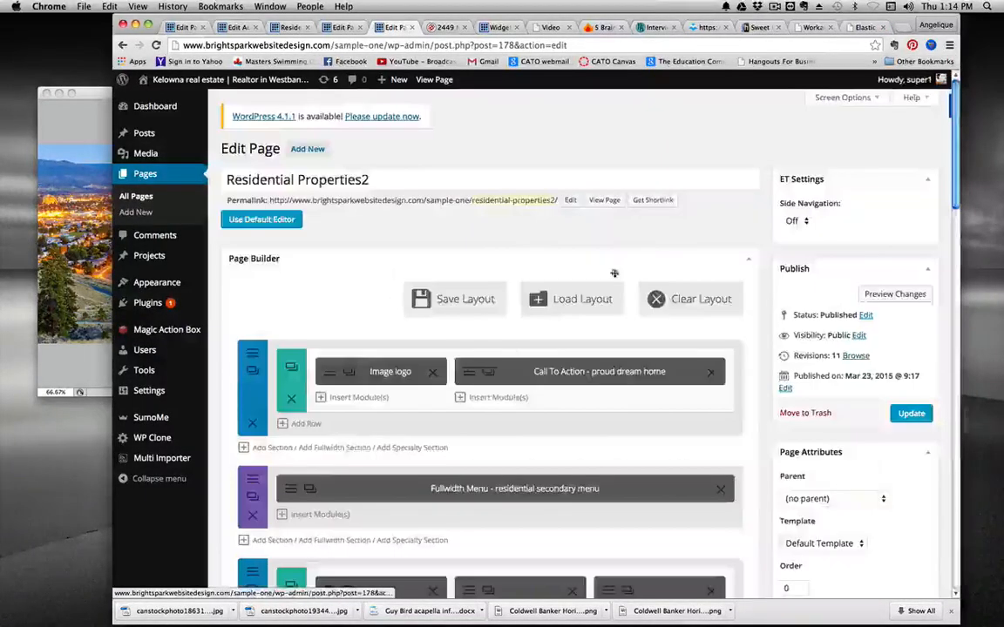
Add an empty row to the first section and view the available column layouts without choosing one
left_click(306, 426)
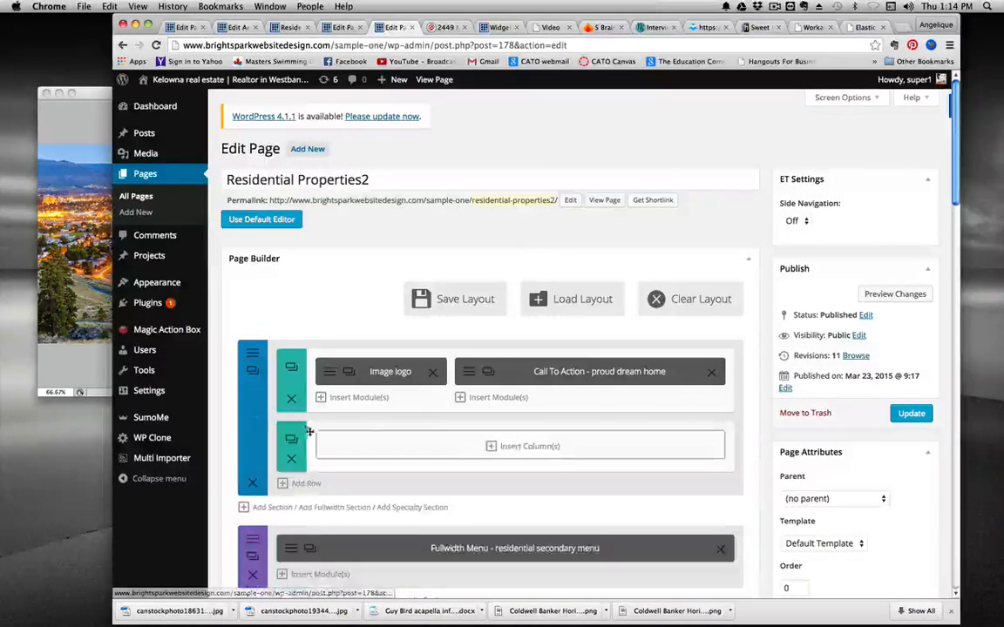
left_click(491, 446)
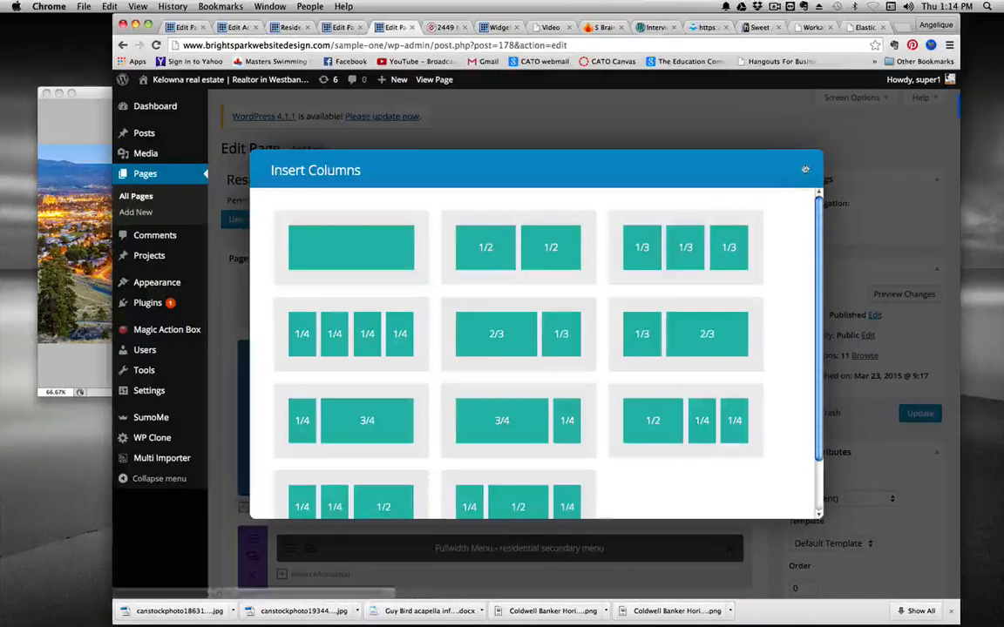
key("Escape")
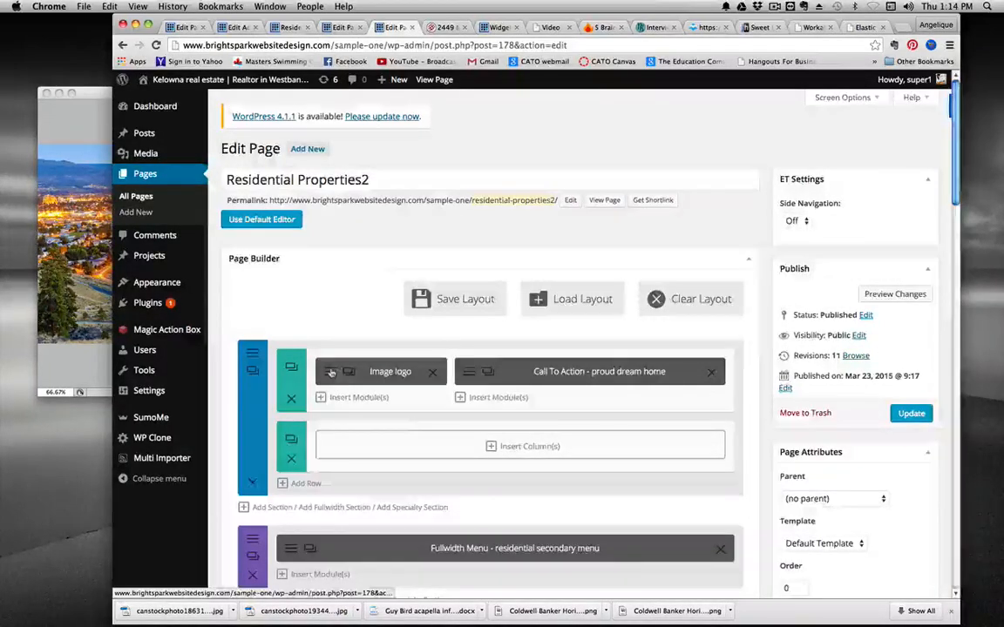
Examine the "Image logo" module's picture, animation and admin label settings without changing them
left_click(358, 376)
scroll(662, 291, "down", 5)
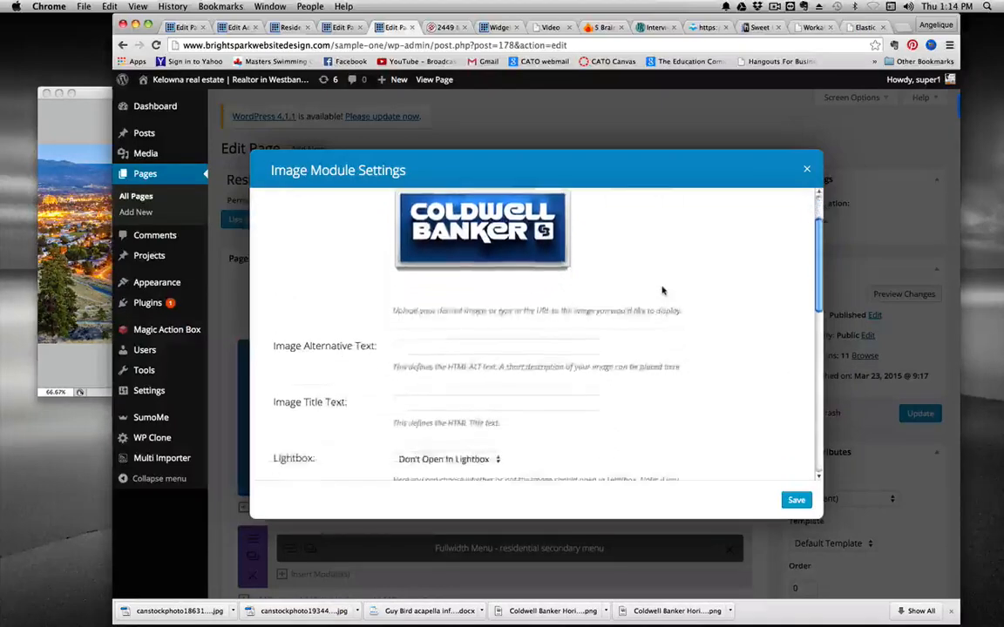
scroll(663, 291, "down", 3)
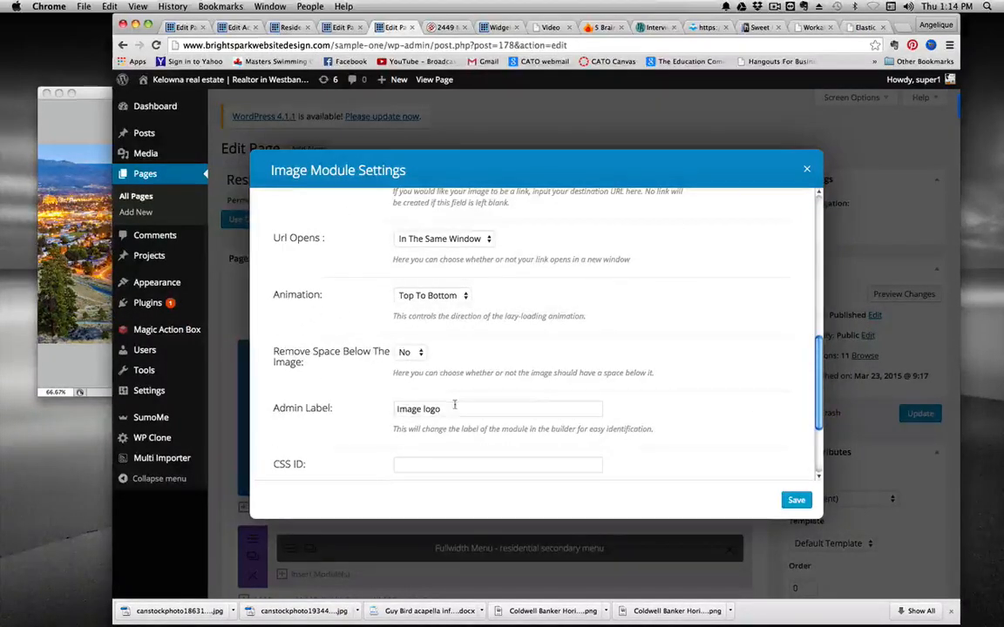
scroll(373, 365, "down", 2)
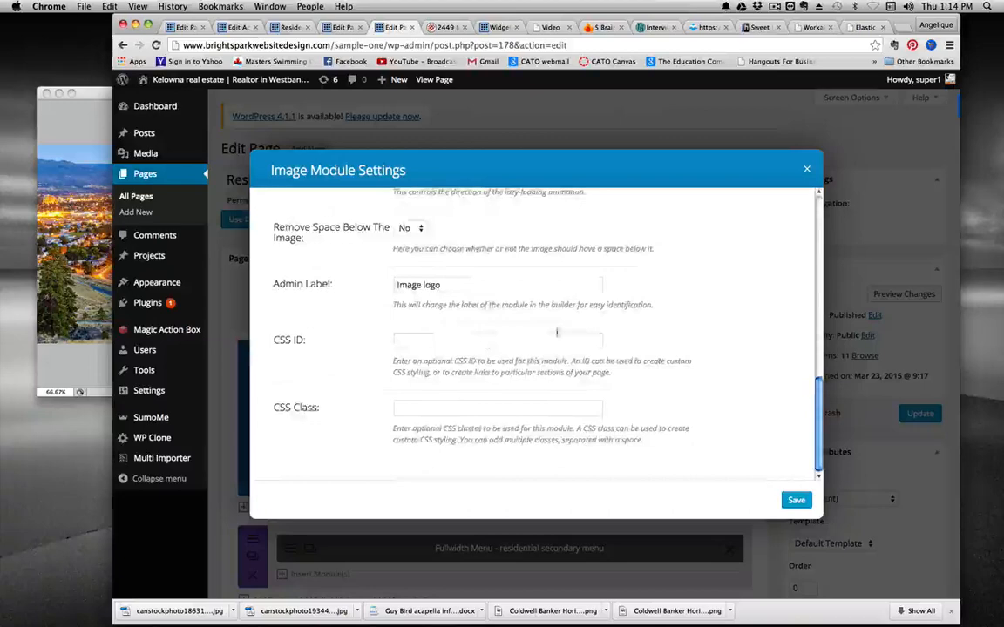
left_click(806, 170)
Examine the "Call To Action - proud dream home" module's button, text color, orientation and content heading style, then close it unchanged
left_click(471, 375)
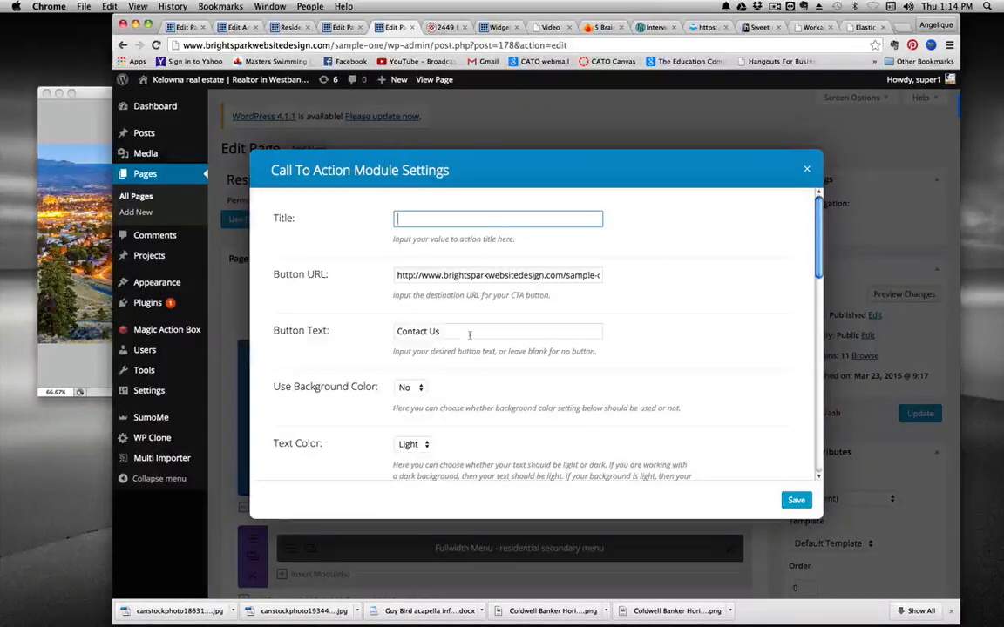
scroll(471, 338, "down", 1)
scroll(471, 338, "down", 2)
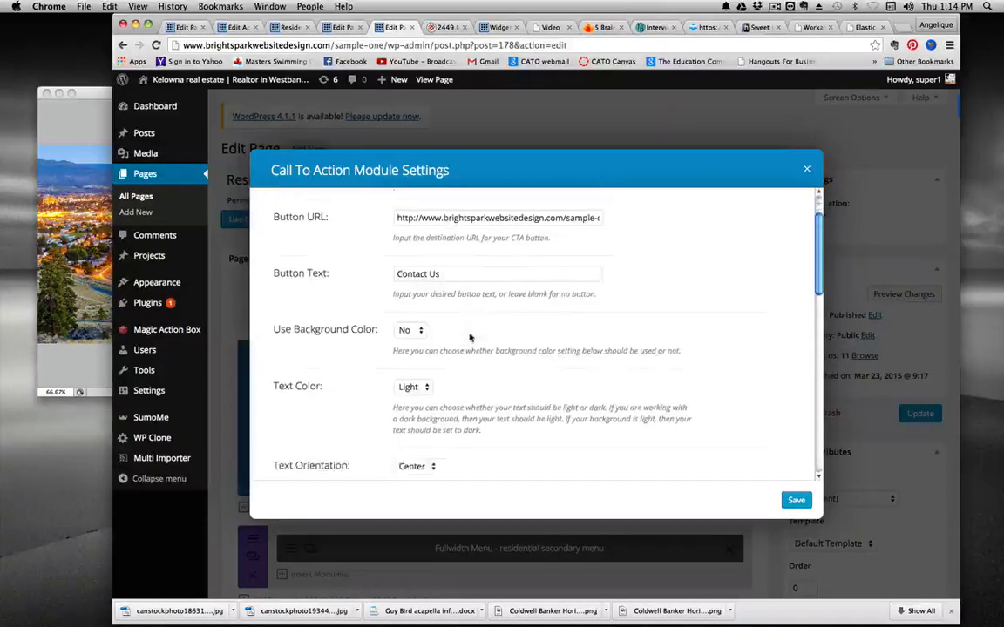
scroll(593, 331, "up", 3)
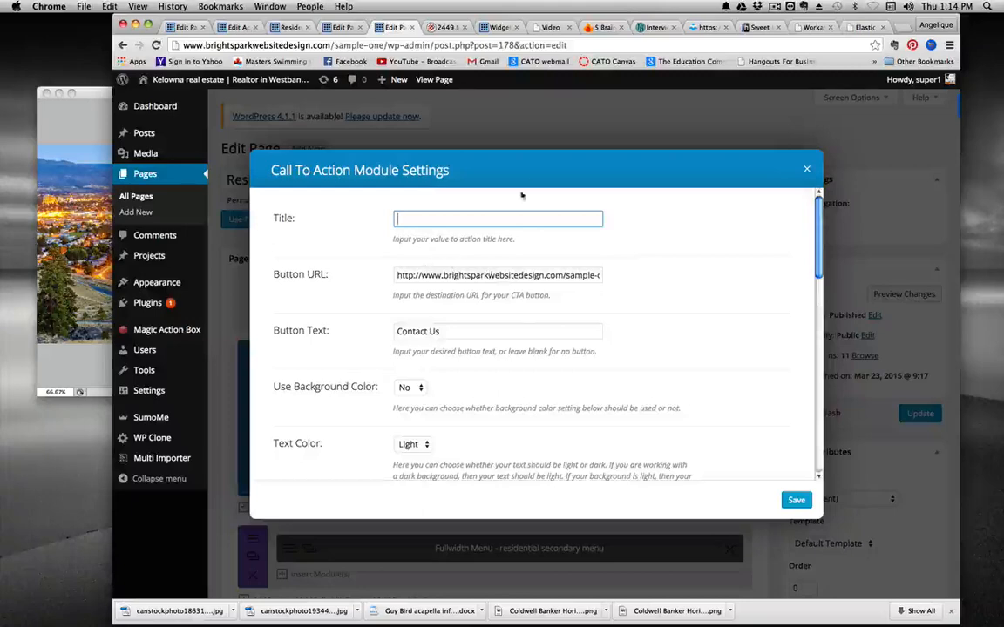
scroll(521, 331, "down", 8)
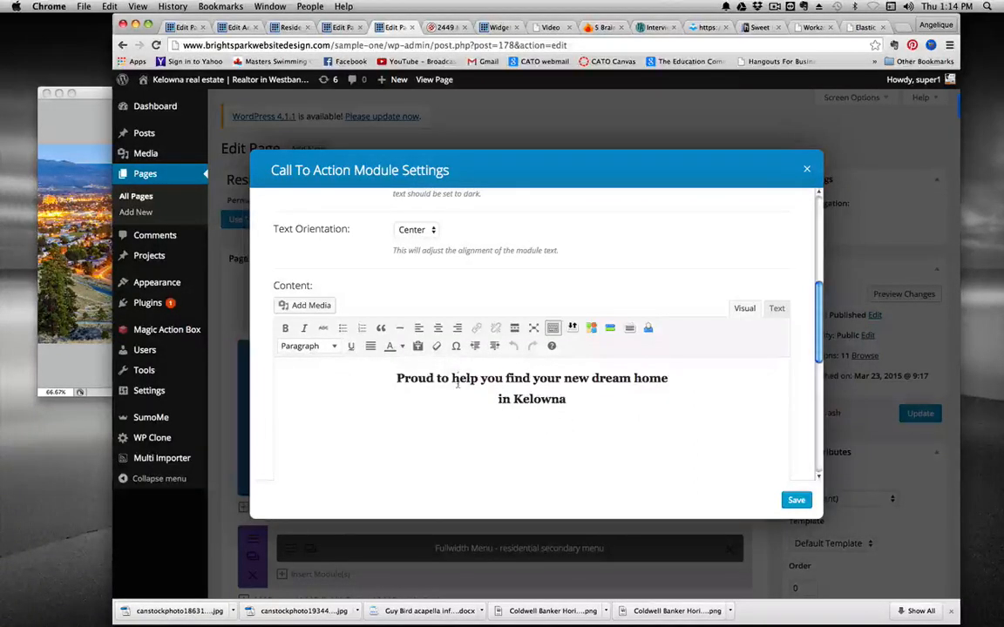
left_click(395, 378)
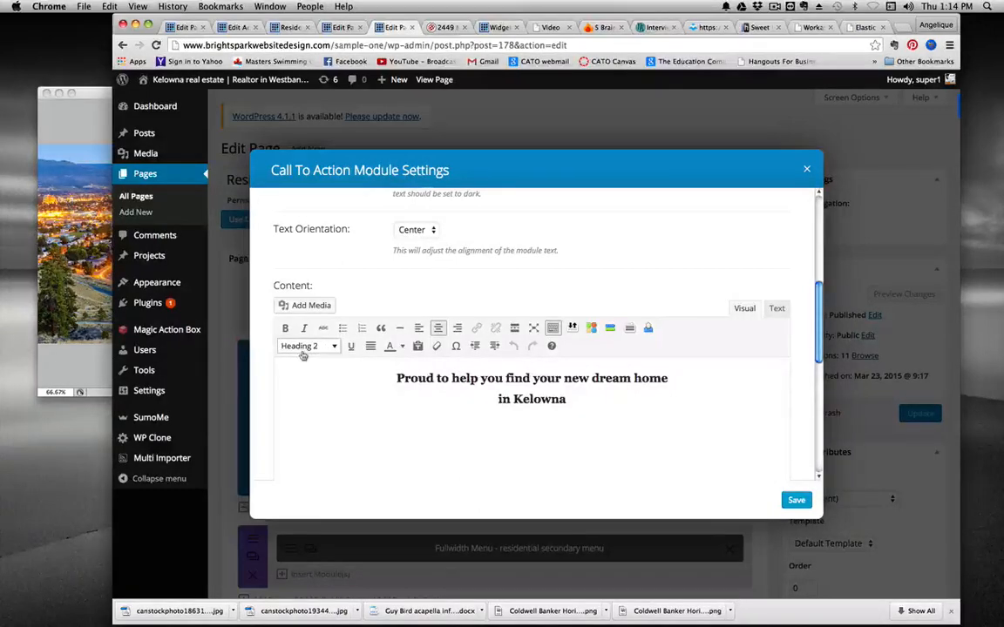
scroll(303, 354, "down", 1)
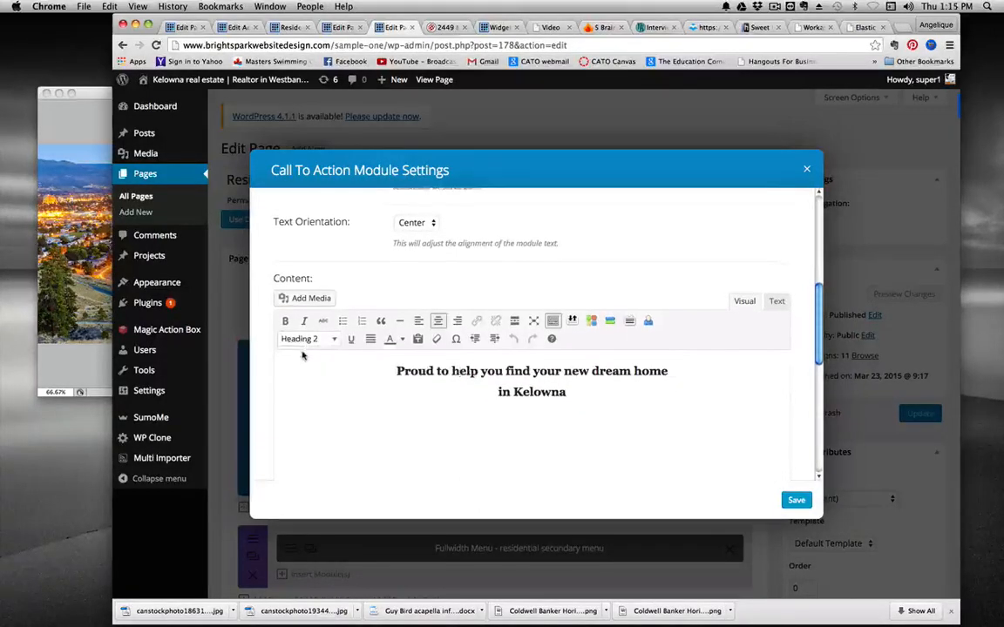
scroll(302, 355, "down", 4)
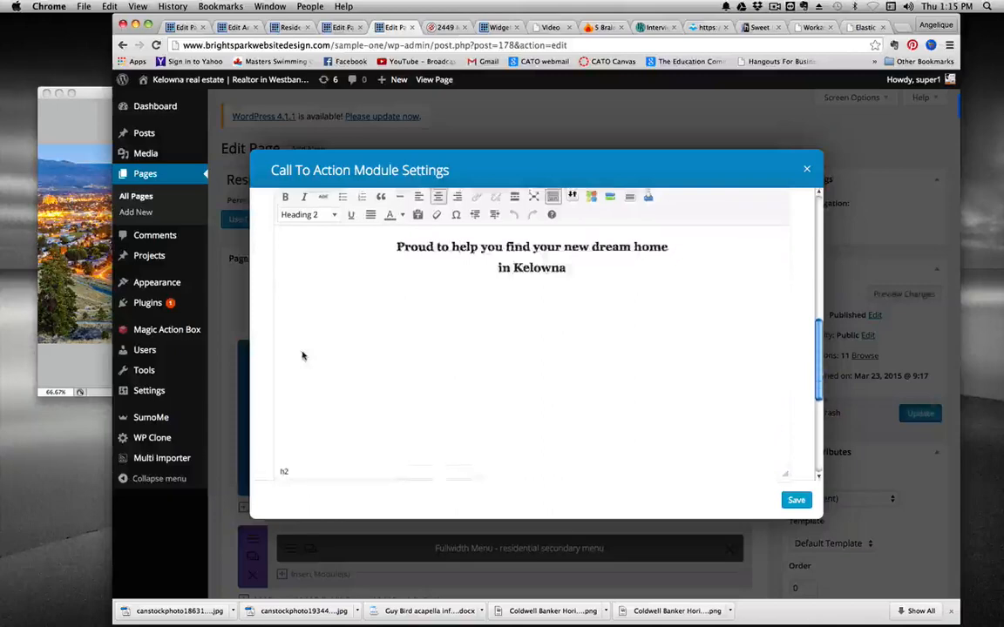
scroll(303, 354, "up", 10)
scroll(302, 354, "up", 3)
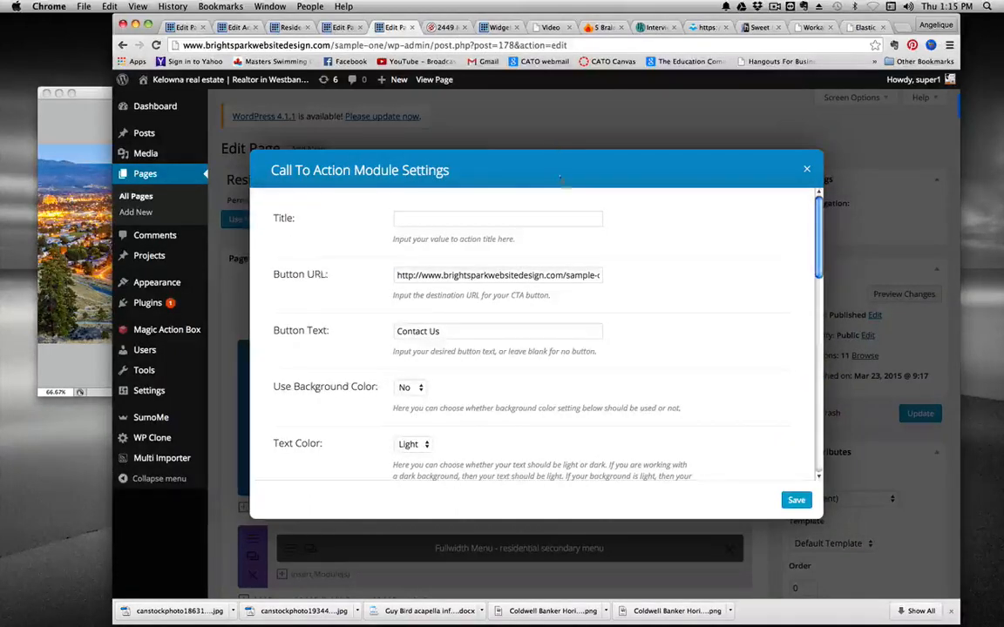
scroll(452, 359, "down", 10)
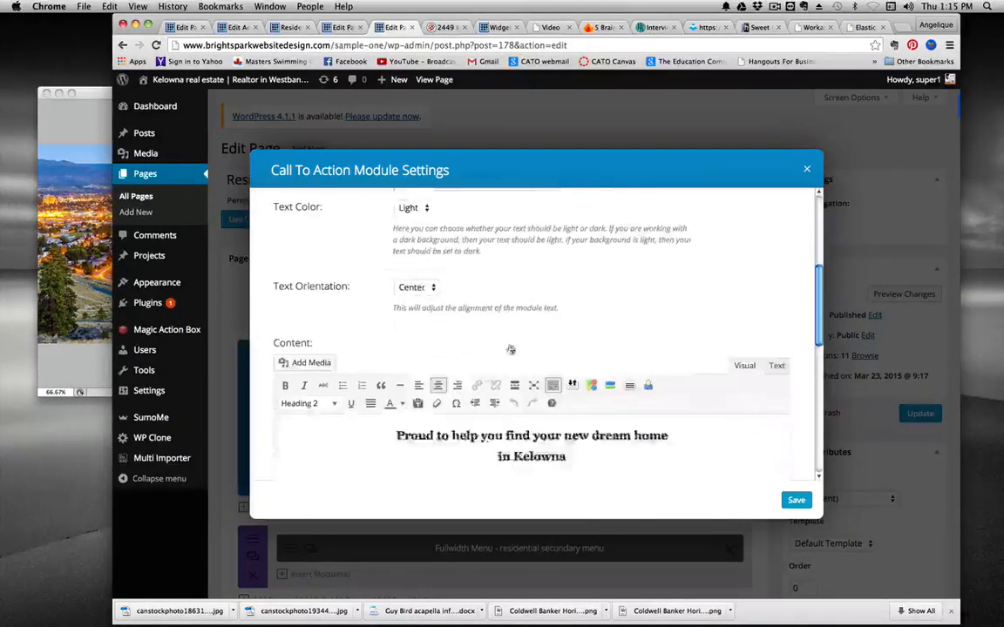
scroll(488, 348, "up", 10)
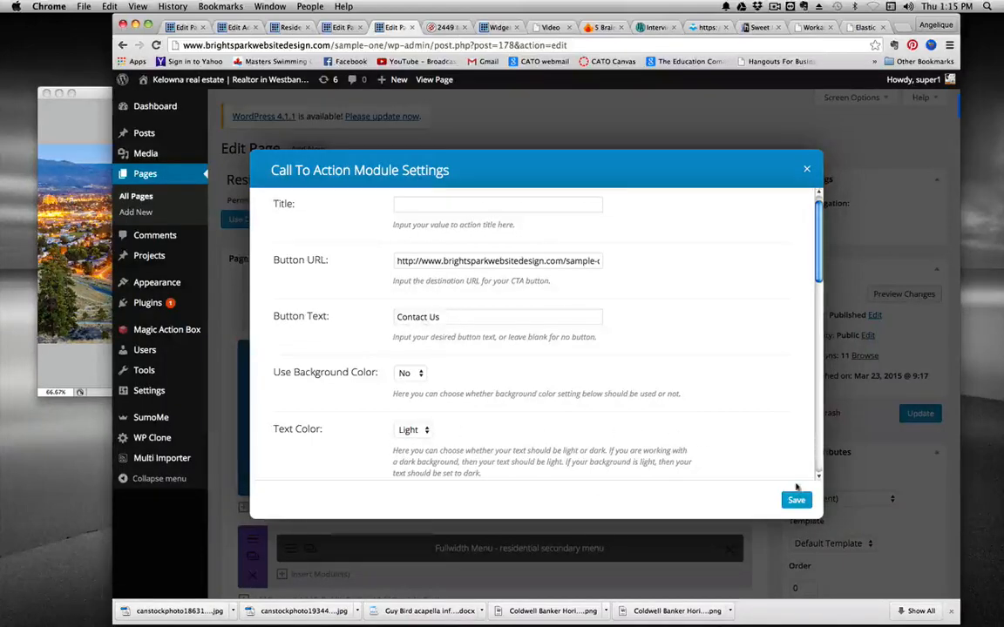
left_click(805, 171)
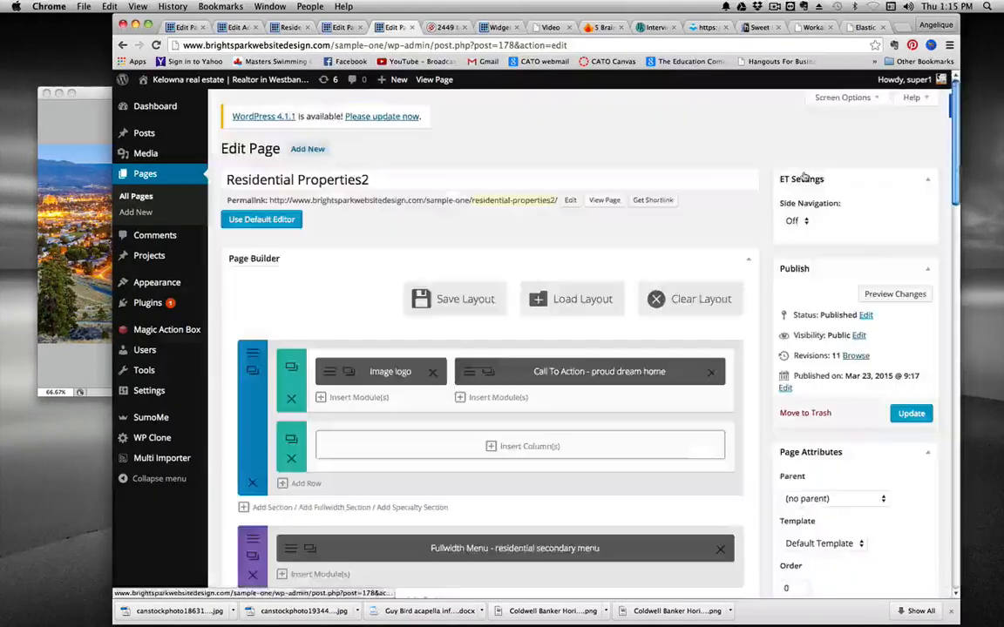
Delete the empty row from the first section of Residential Properties2 and view the live Contact Us page's header
left_click(292, 459)
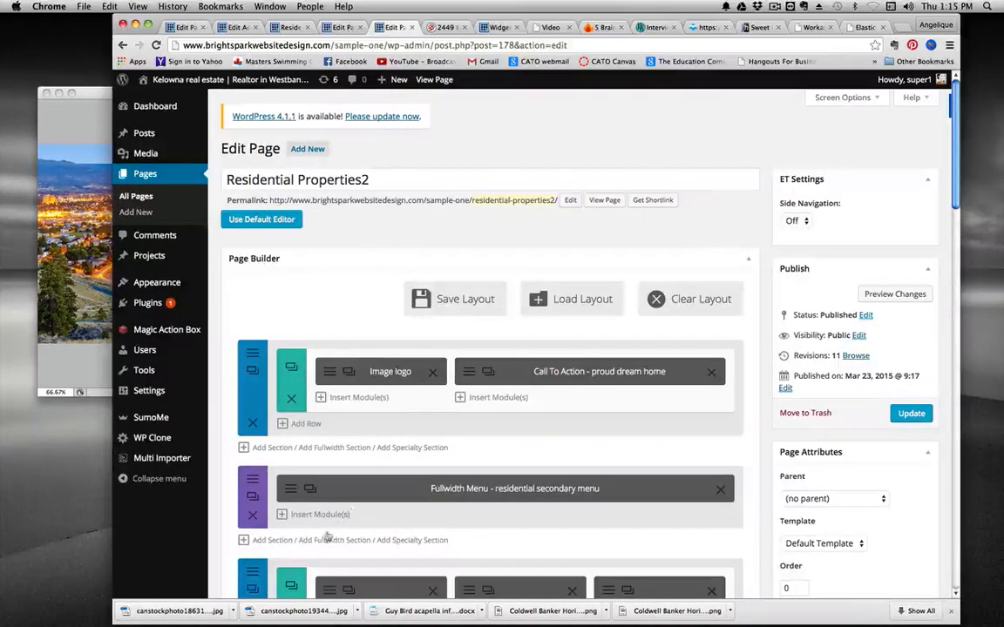
left_click(340, 28)
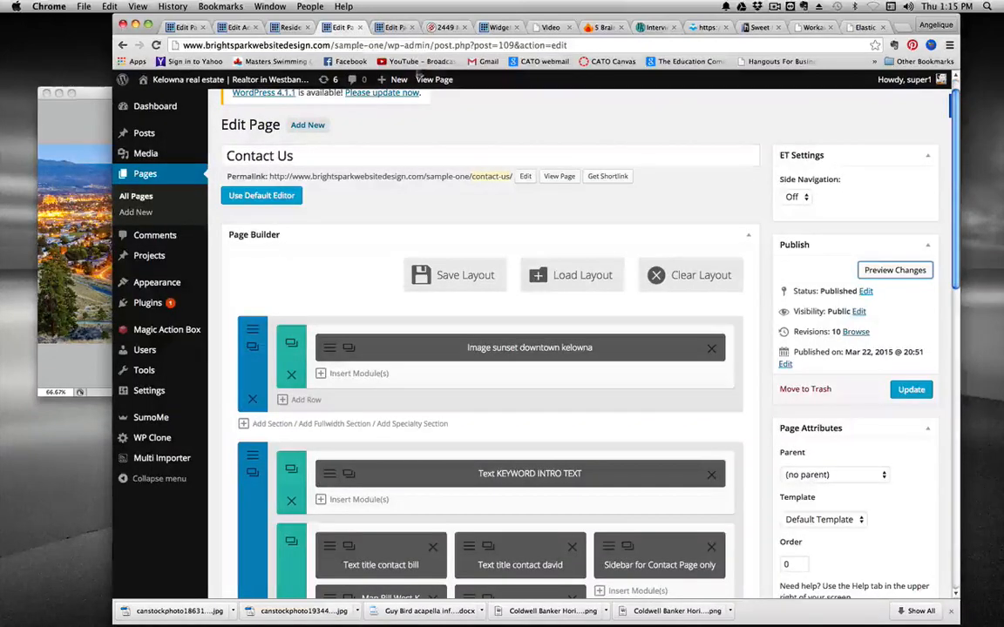
left_click(285, 28)
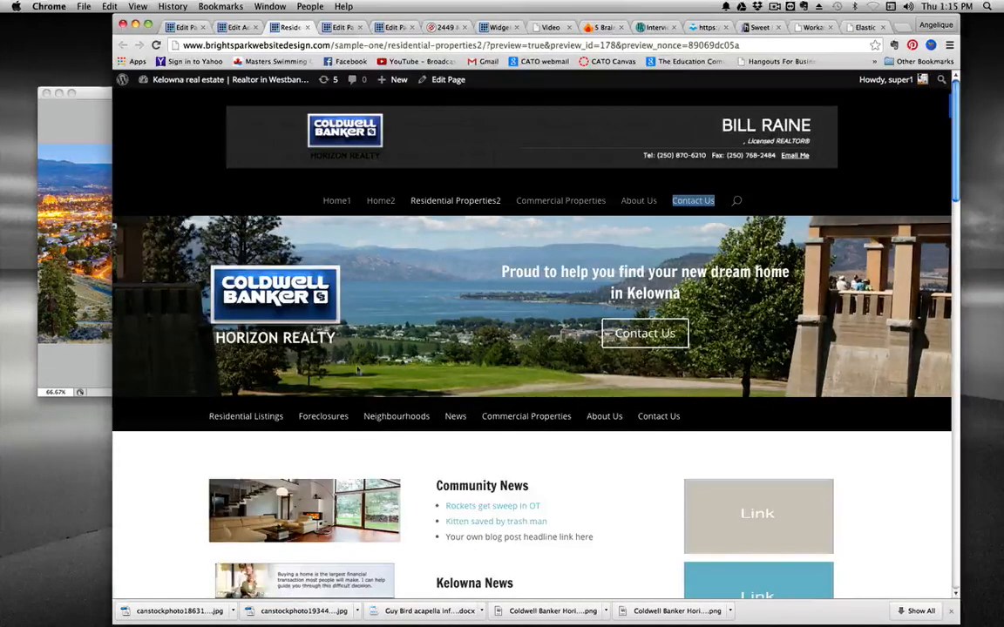
left_click(691, 201)
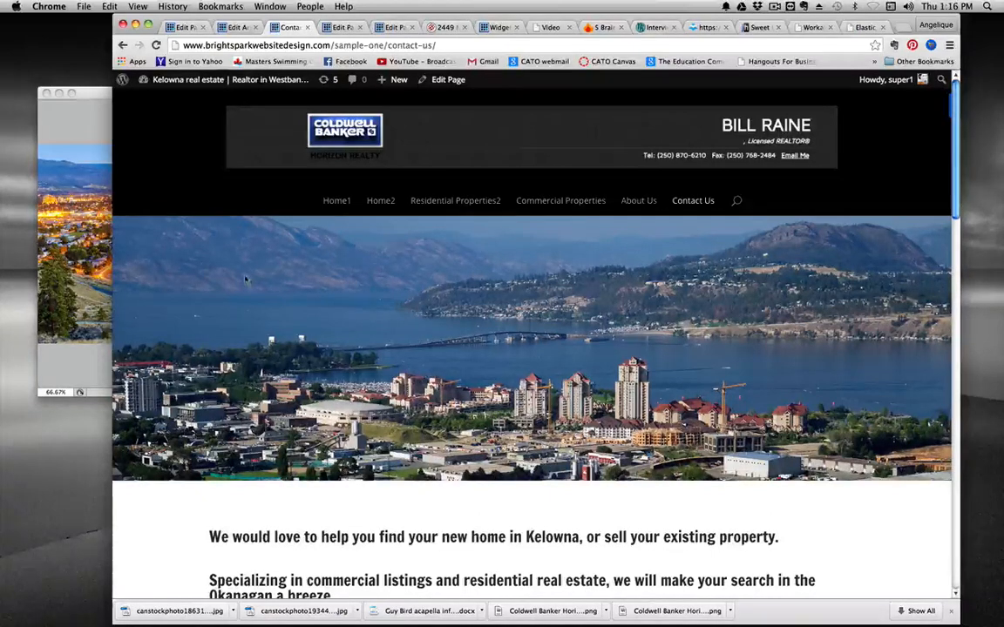
Add a fullwidth section below the sunset image section on Contact Us, containing a Fullwidth Slider with arrows and slider controls hidden
left_click(337, 29)
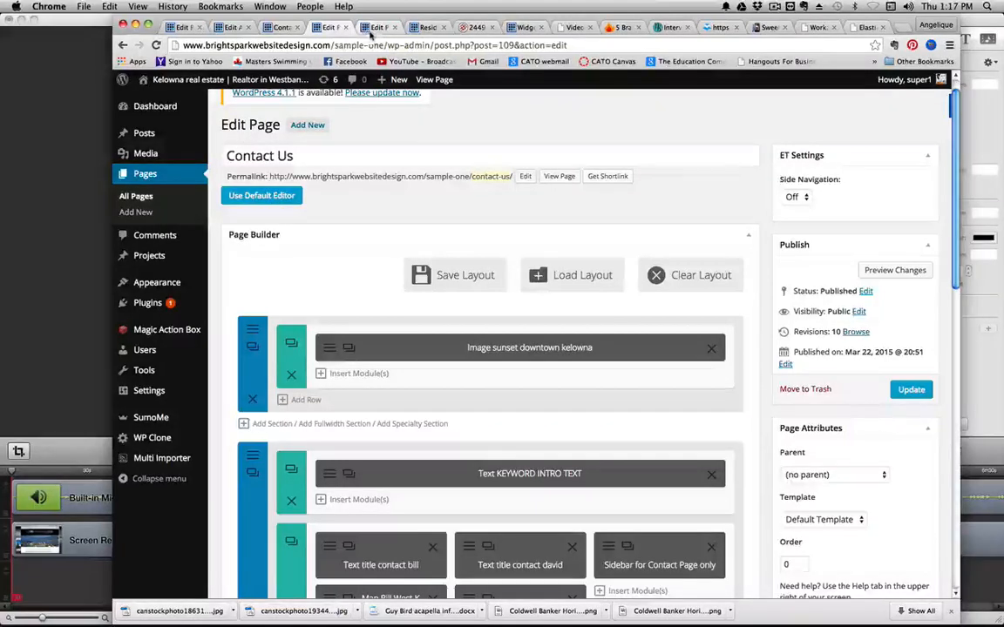
left_click(324, 424)
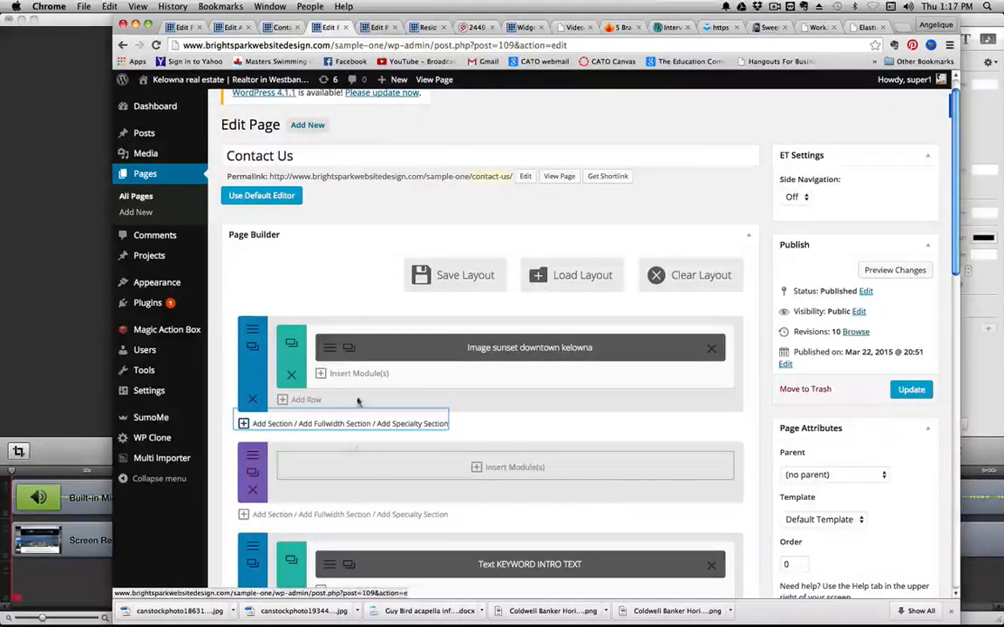
left_click(491, 470)
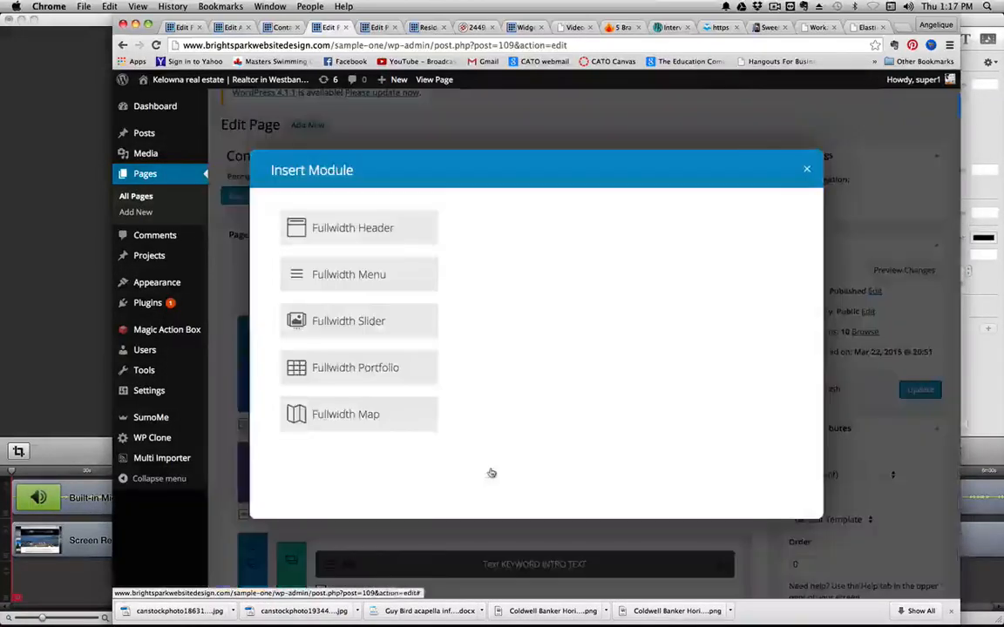
left_click(346, 320)
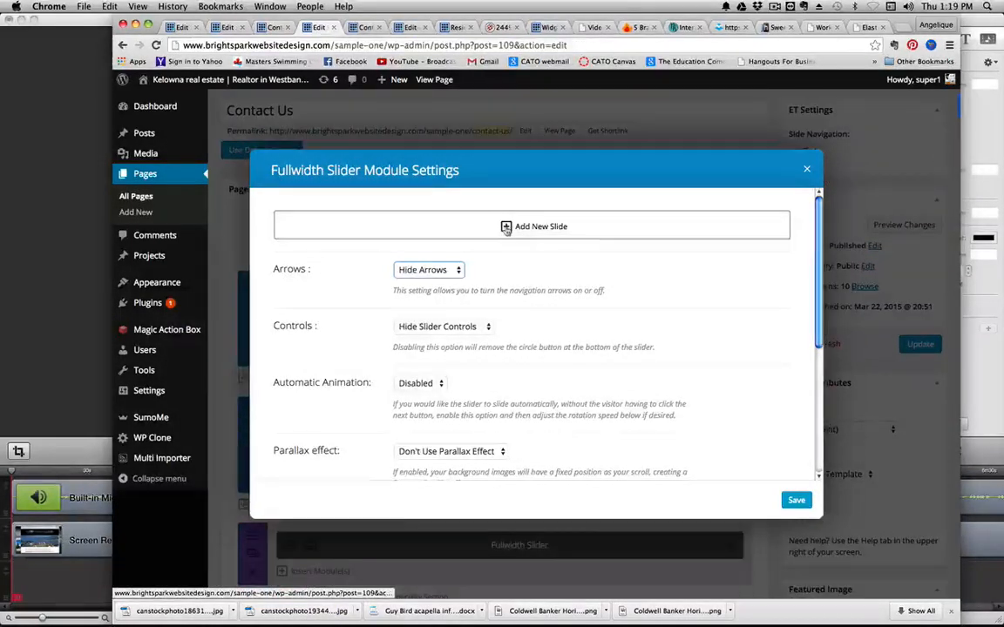
Add a slide with the twilight downtown Kelowna header image as its background, leaving its heading and button fields blank, and save the slider
left_click(505, 227)
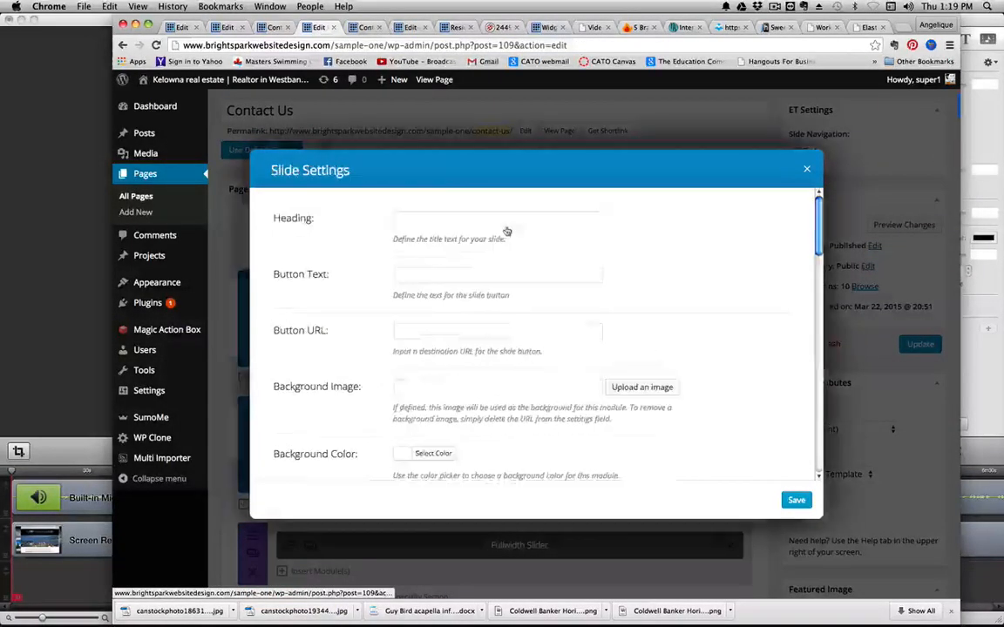
left_click(616, 388)
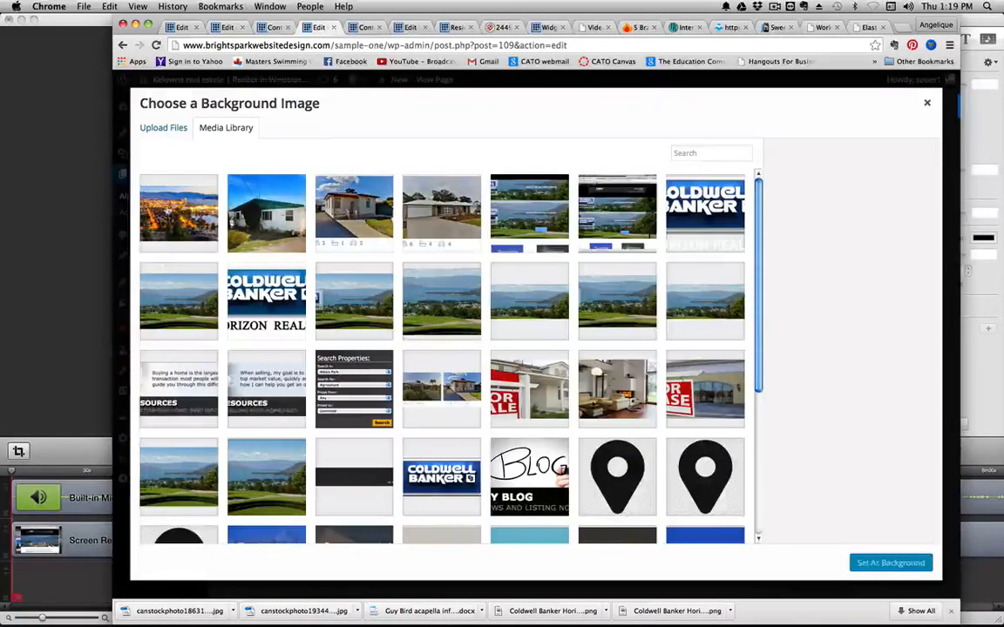
left_click(178, 213)
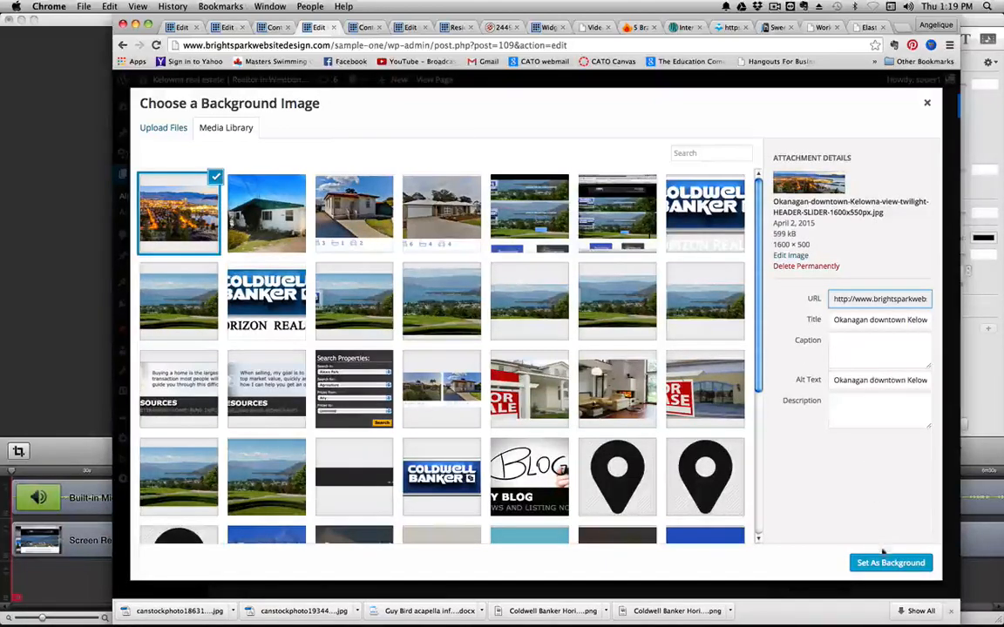
left_click(888, 562)
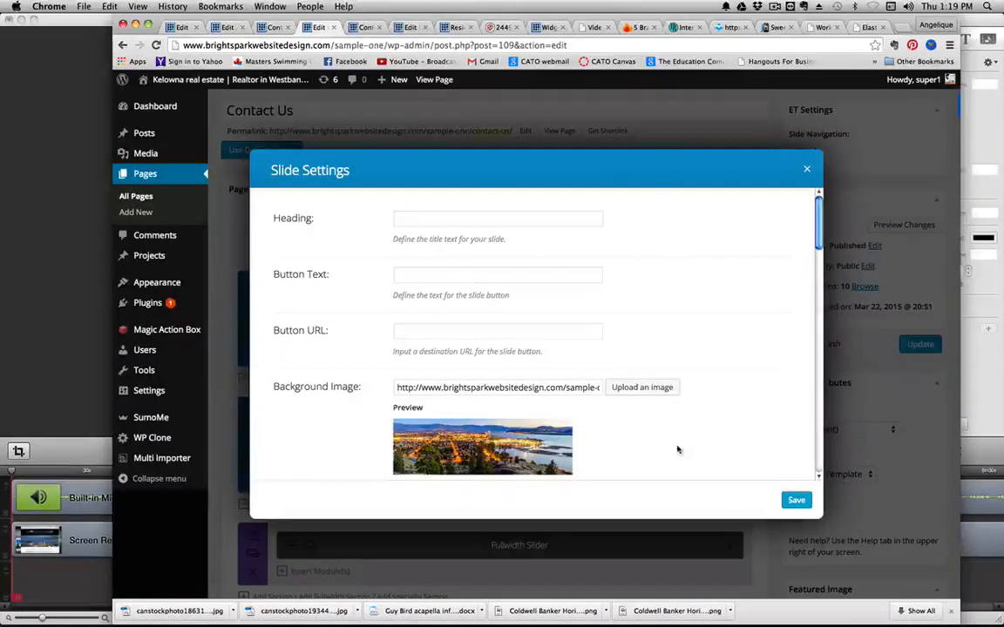
scroll(601, 359, "down", 1)
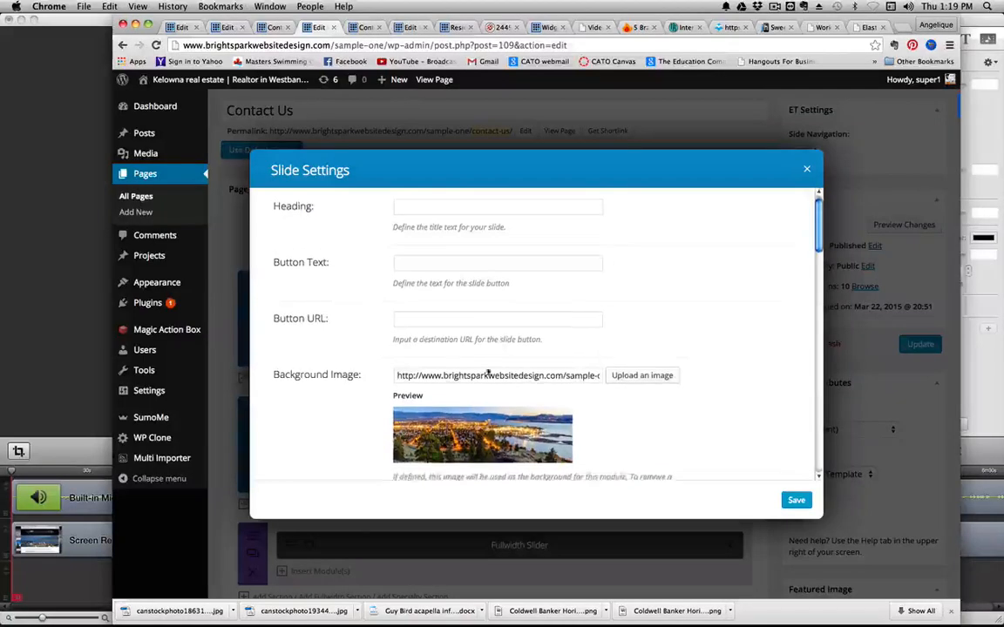
scroll(628, 402, "down", 1)
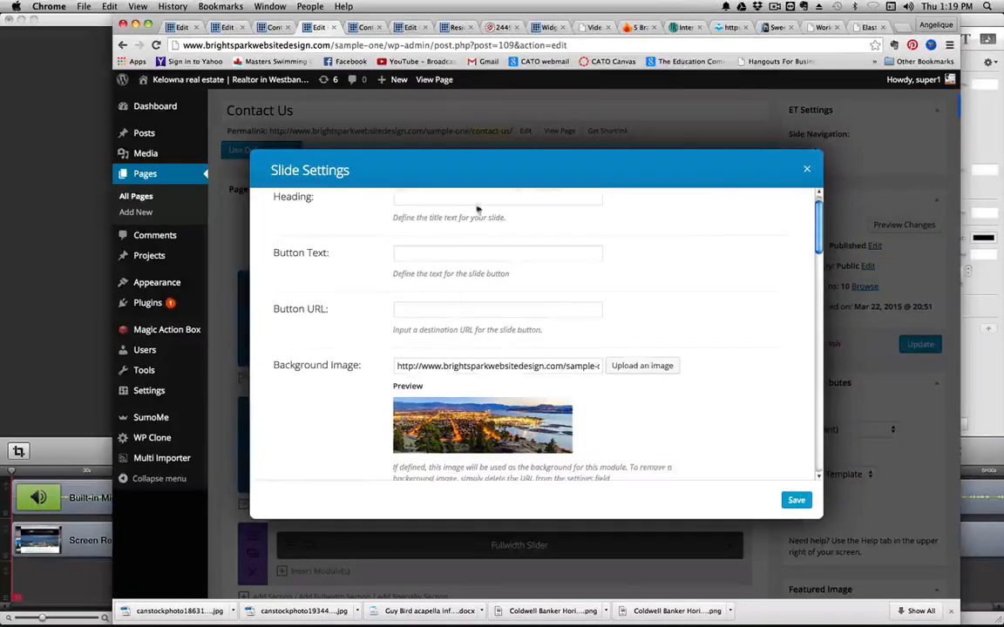
scroll(595, 270, "down", 12)
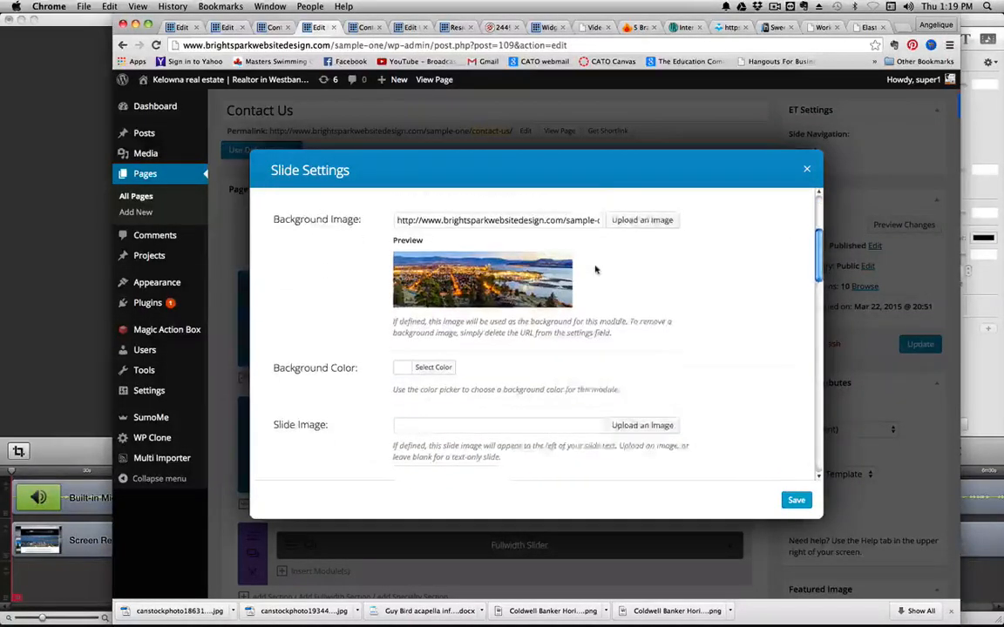
scroll(595, 270, "down", 3)
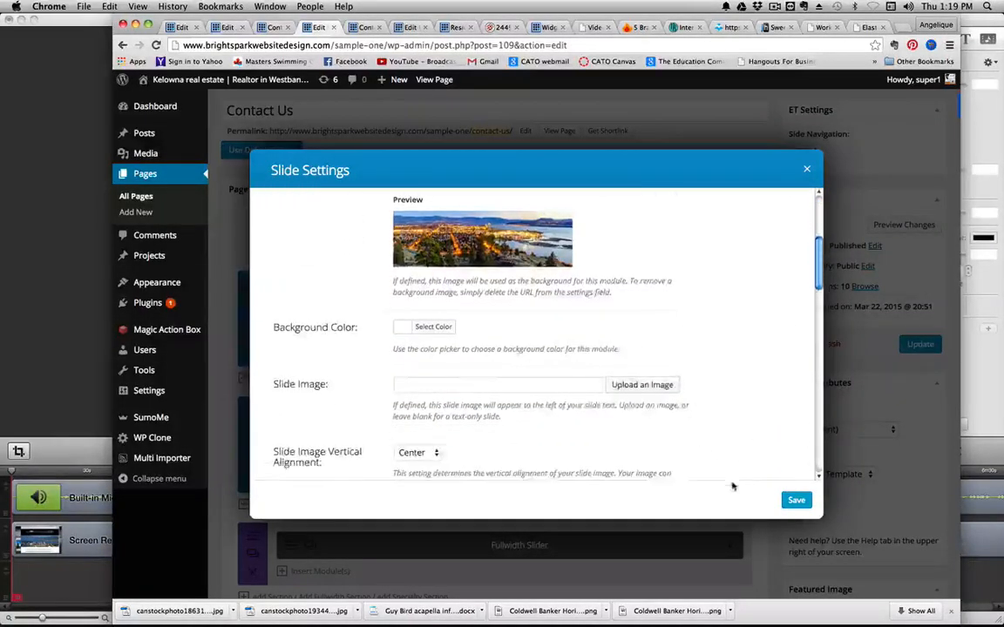
left_click(785, 500)
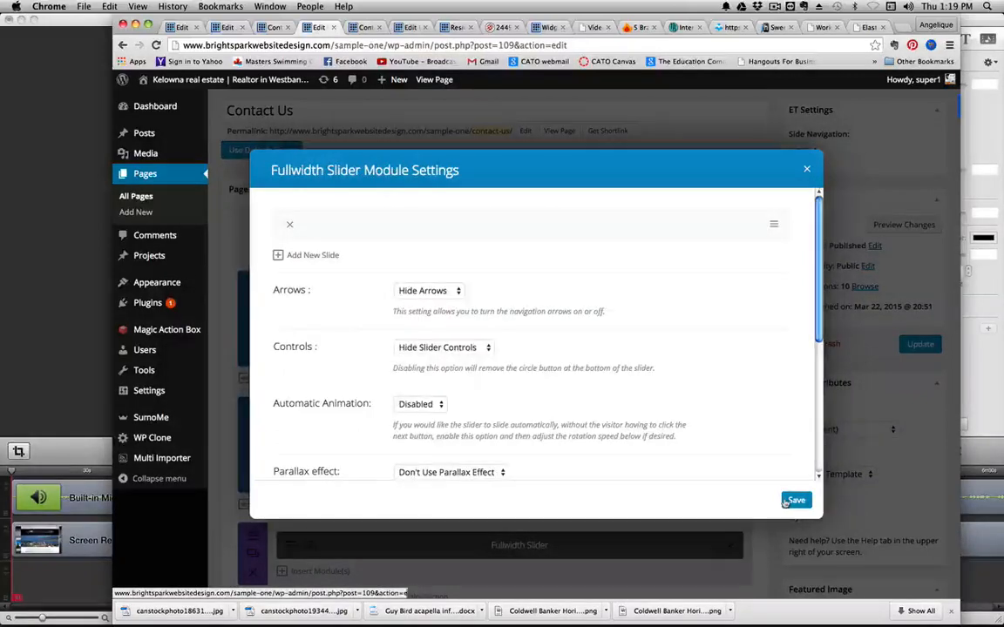
left_click(787, 501)
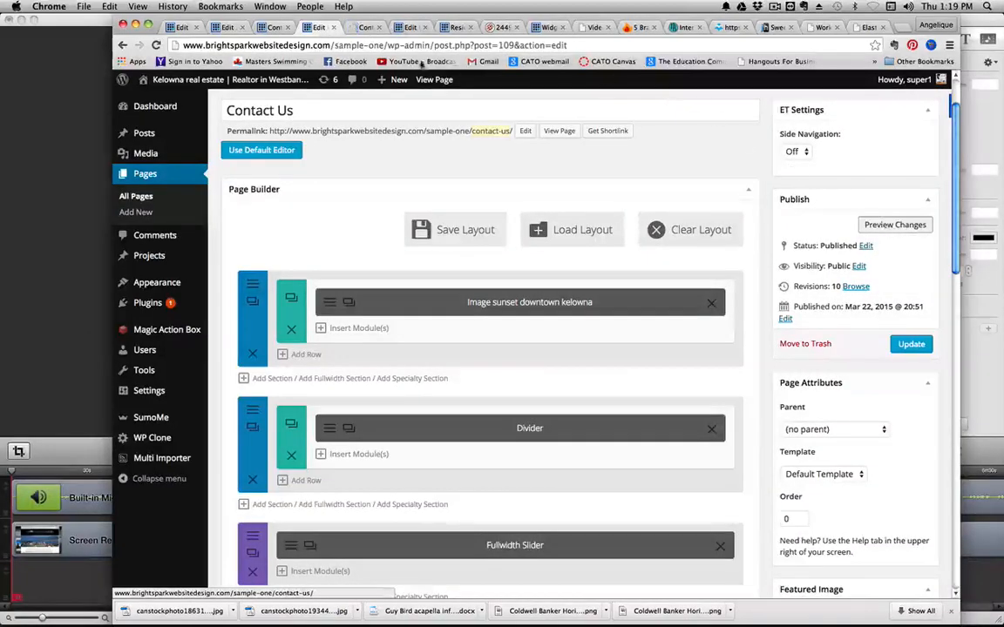
Compare how the section background image and the fullwidth slider image display above and below the divider in the Contact Us preview
left_click(364, 29)
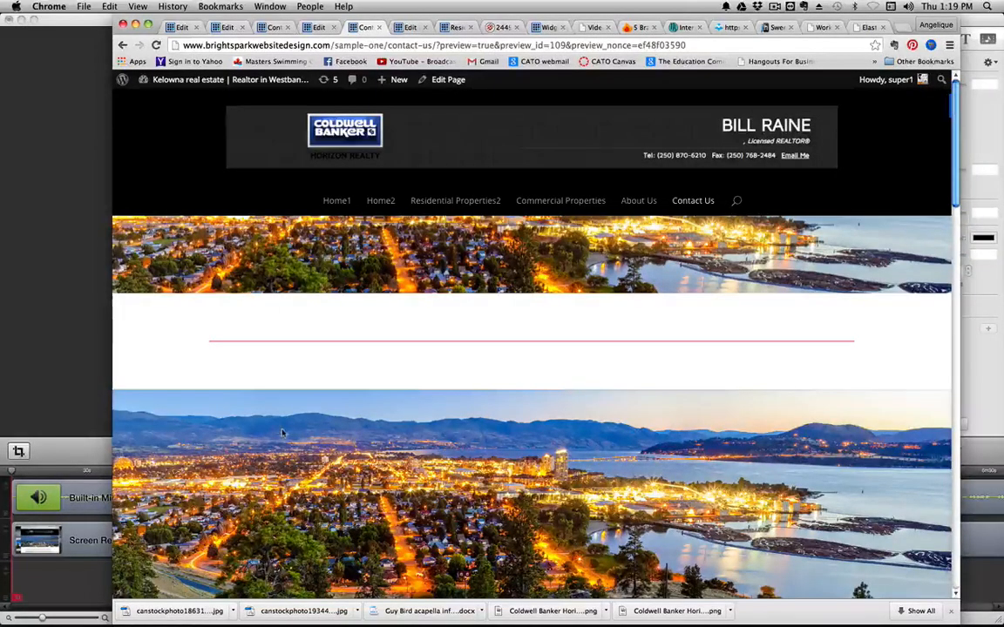
scroll(281, 433, "down", 1)
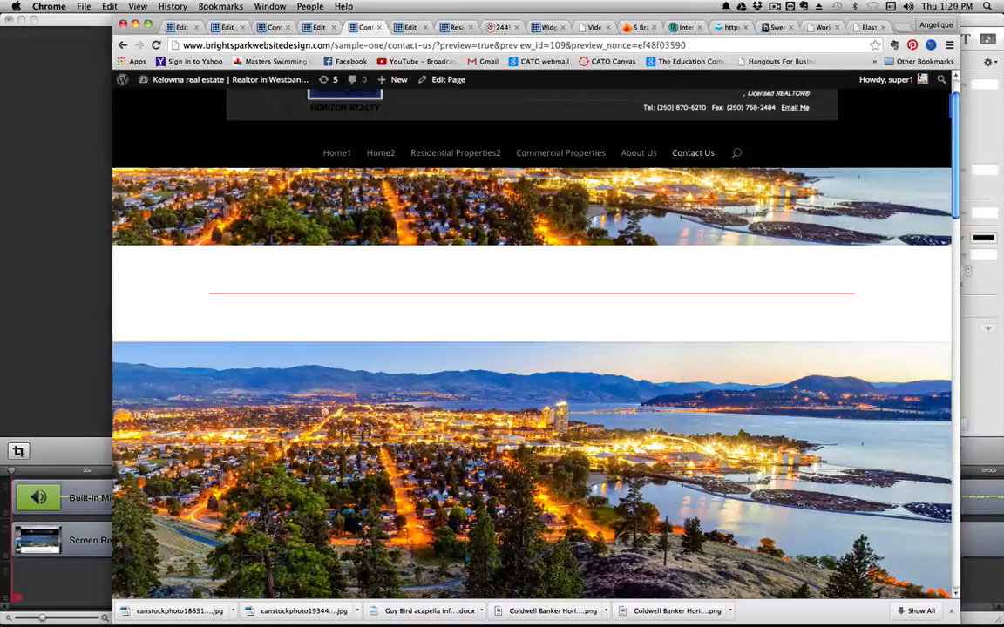
scroll(309, 454, "down", 4)
scroll(309, 453, "down", 1)
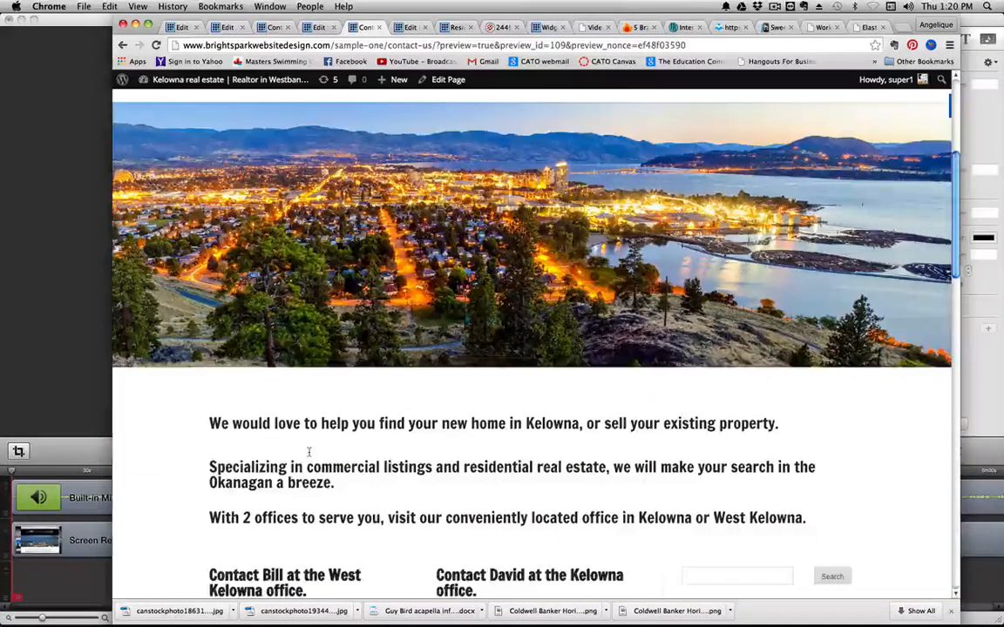
scroll(309, 454, "up", 2)
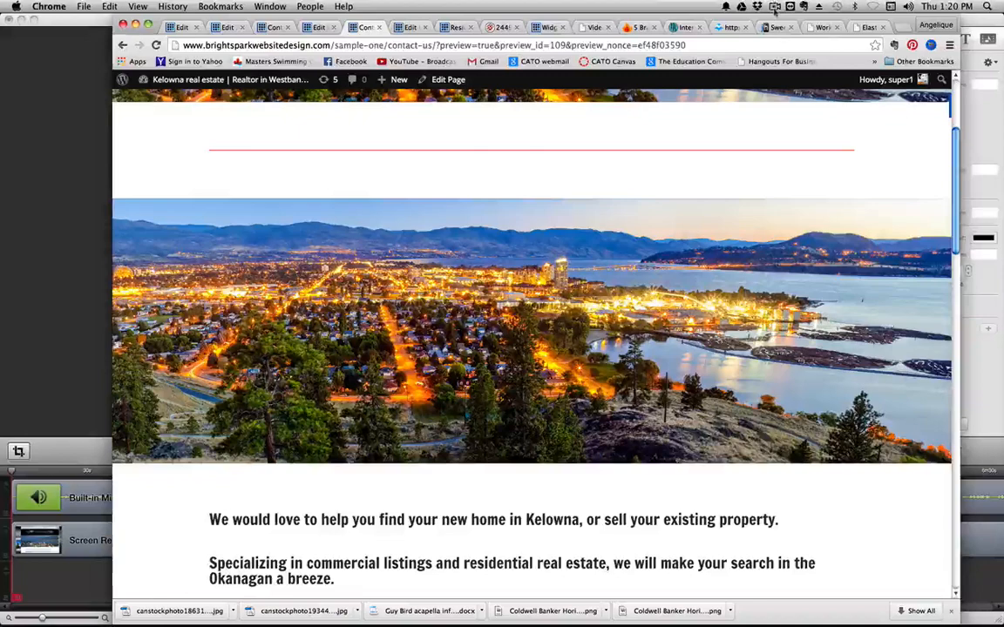
left_click(774, 9)
left_click(819, 80)
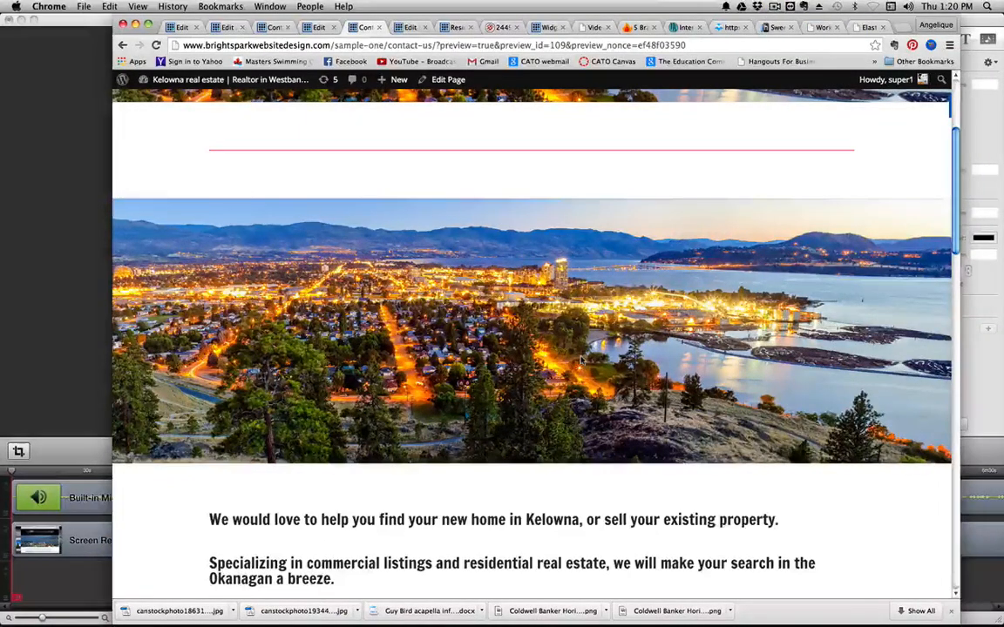
scroll(582, 360, "up", 5)
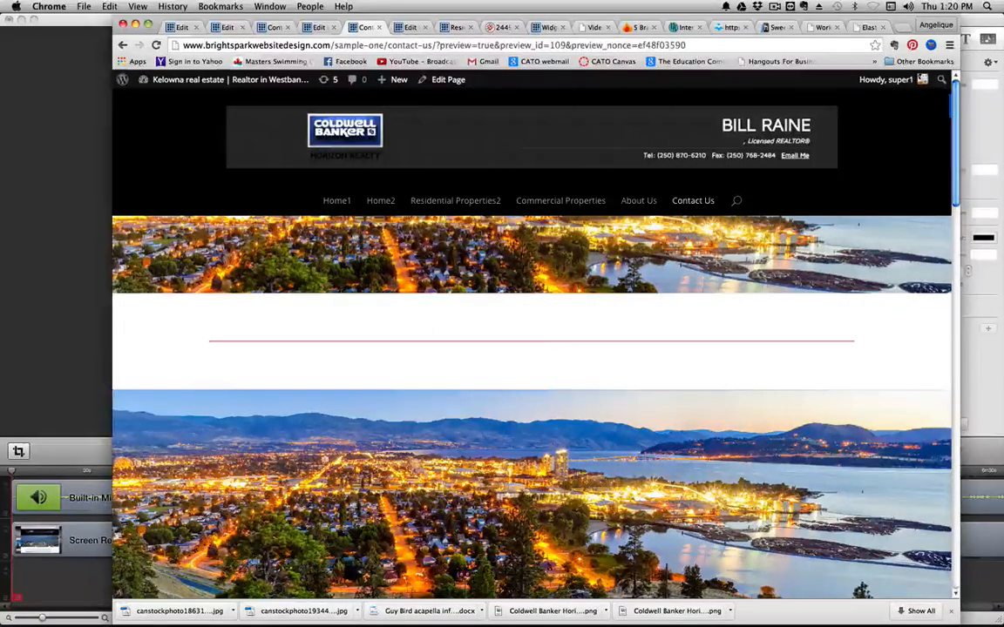
scroll(560, 315, "down", 2)
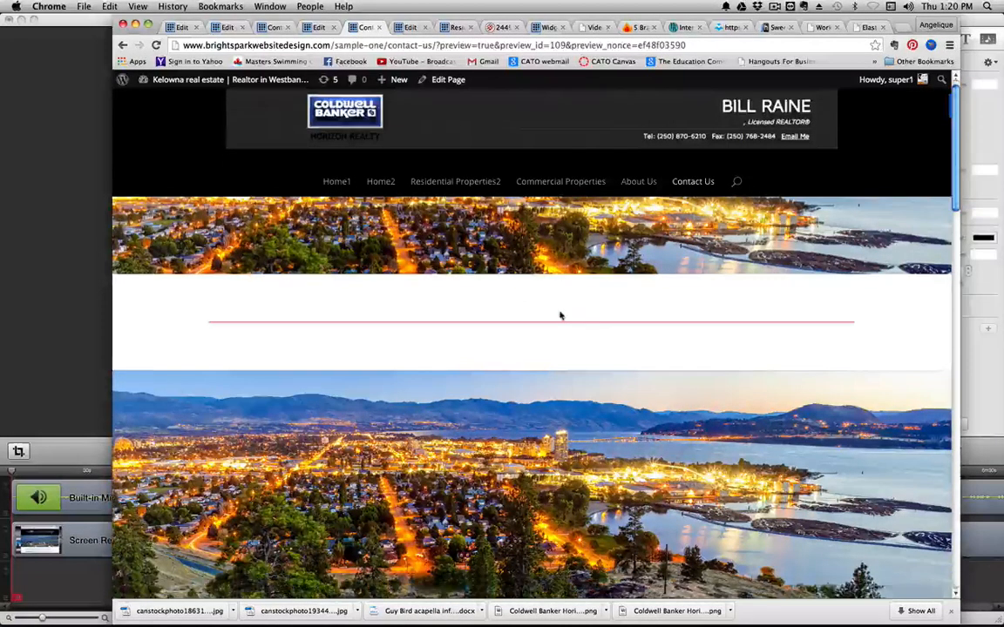
scroll(560, 316, "down", 3)
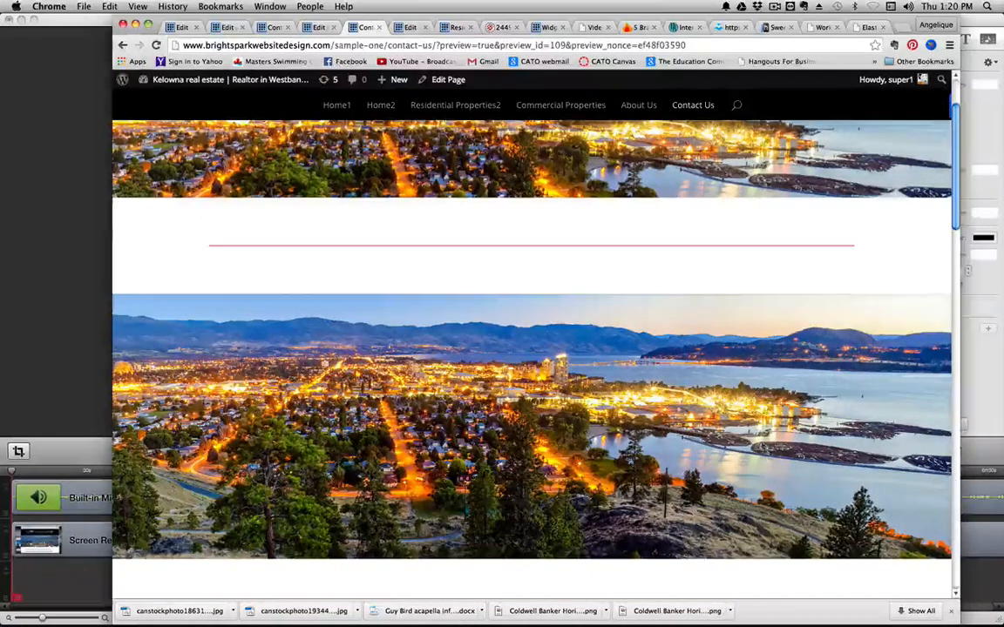
scroll(621, 490, "up", 5)
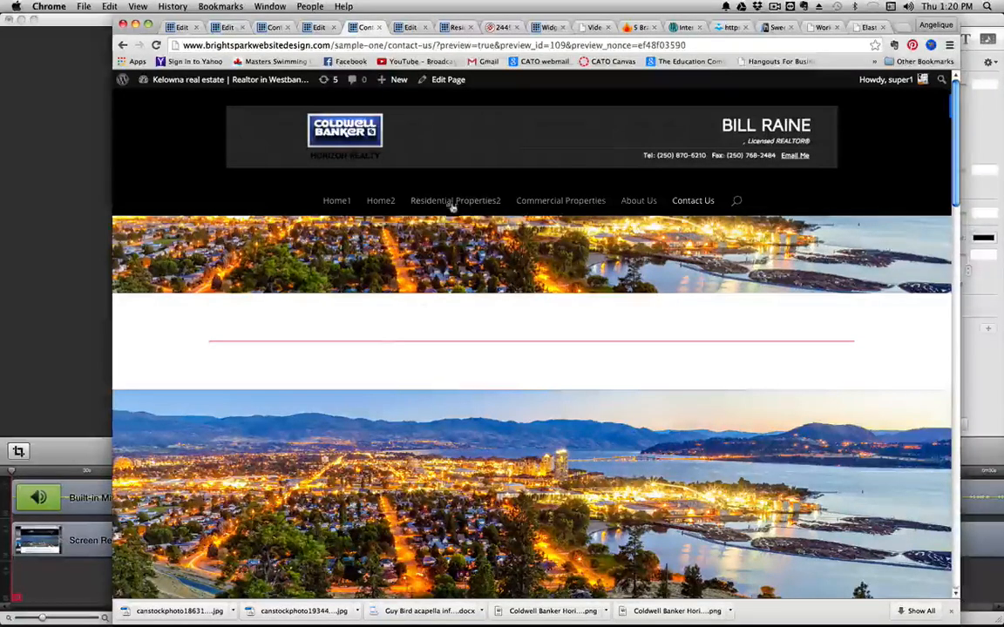
scroll(453, 203, "down", 3)
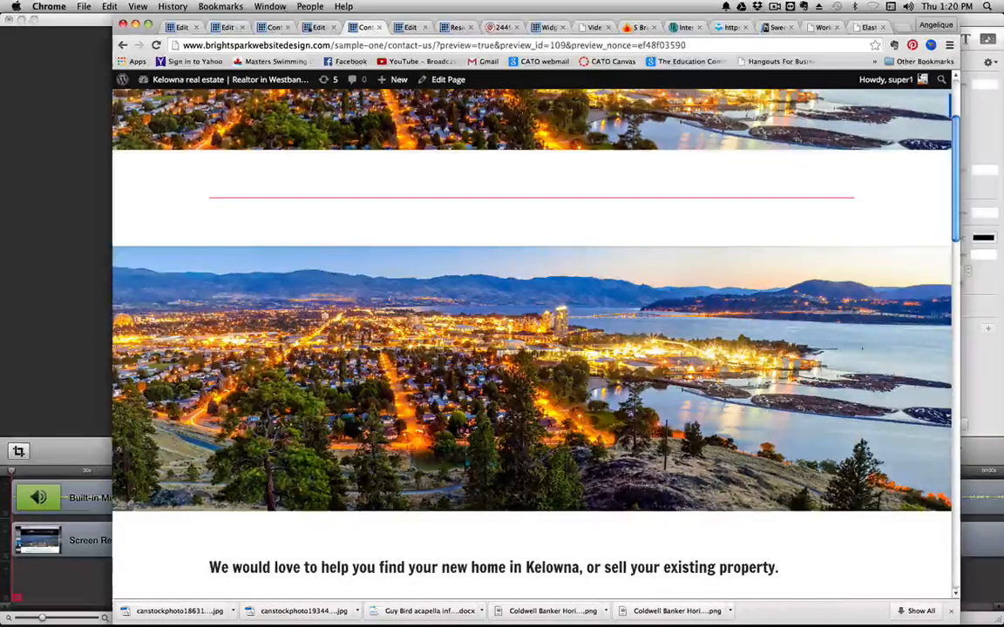
Delete the Divider section and the sunset downtown Kelowna image section from the Contact Us page
left_click(315, 27)
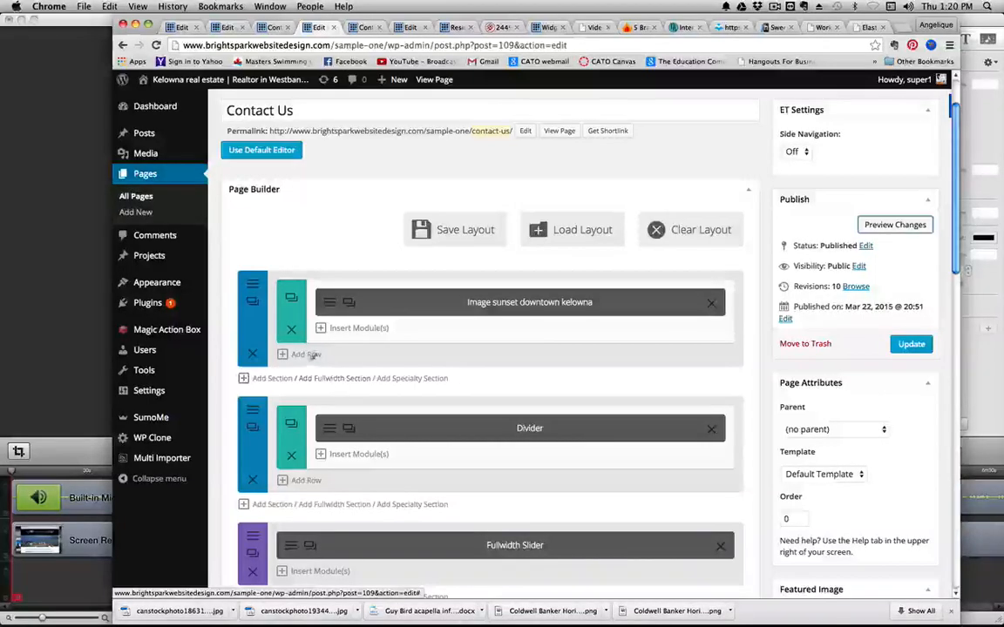
left_click(252, 480)
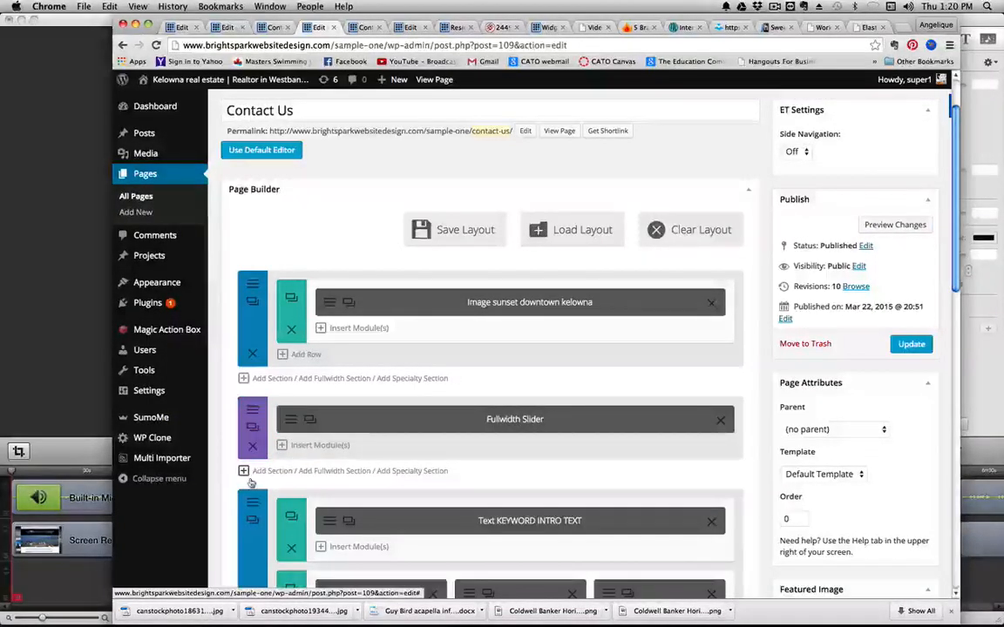
left_click(251, 356)
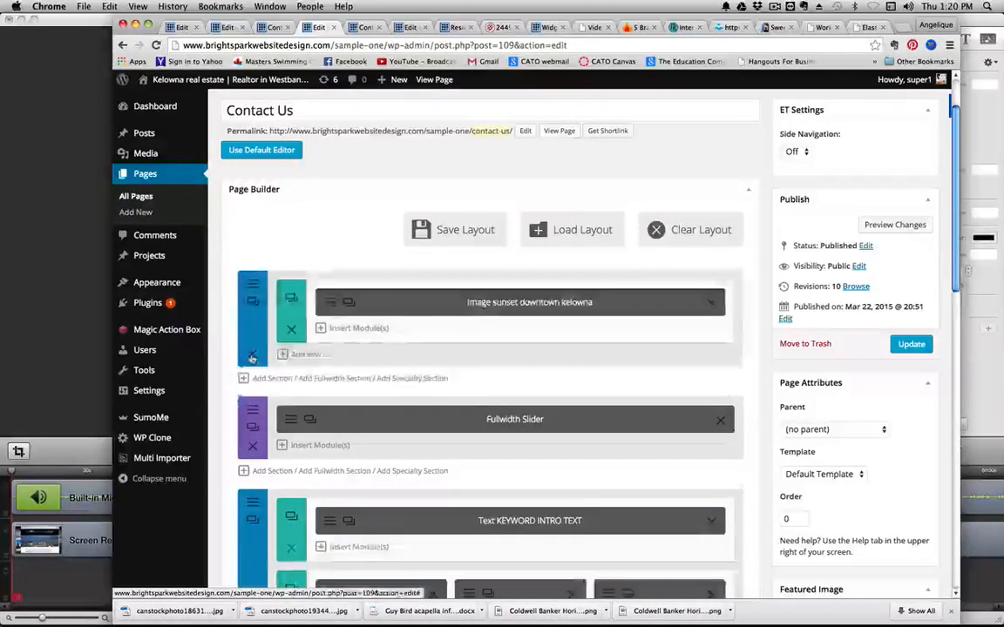
Update the Contact Us page and preview its header
left_click(910, 344)
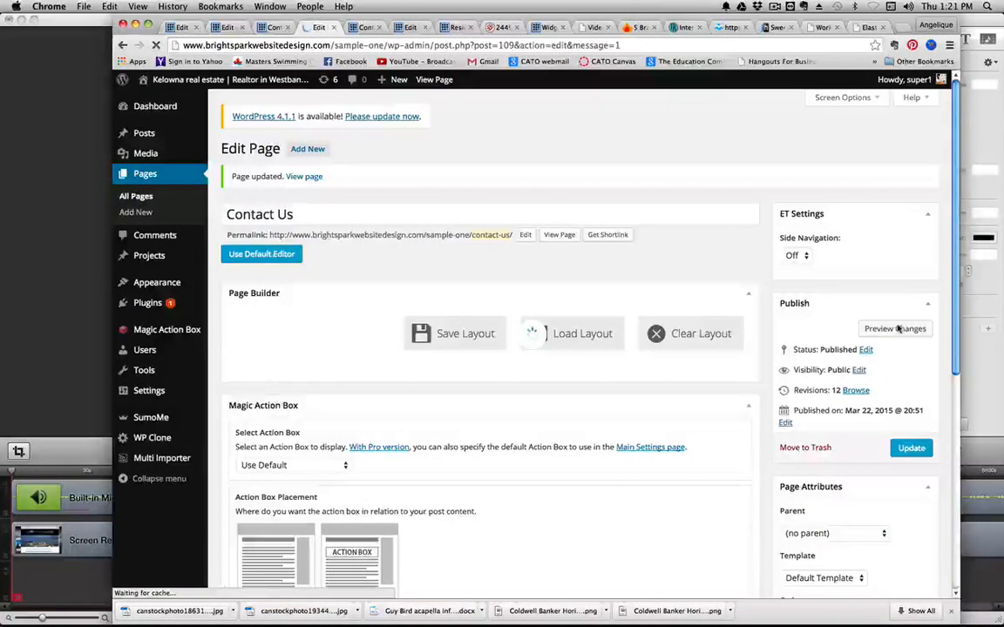
left_click(898, 330)
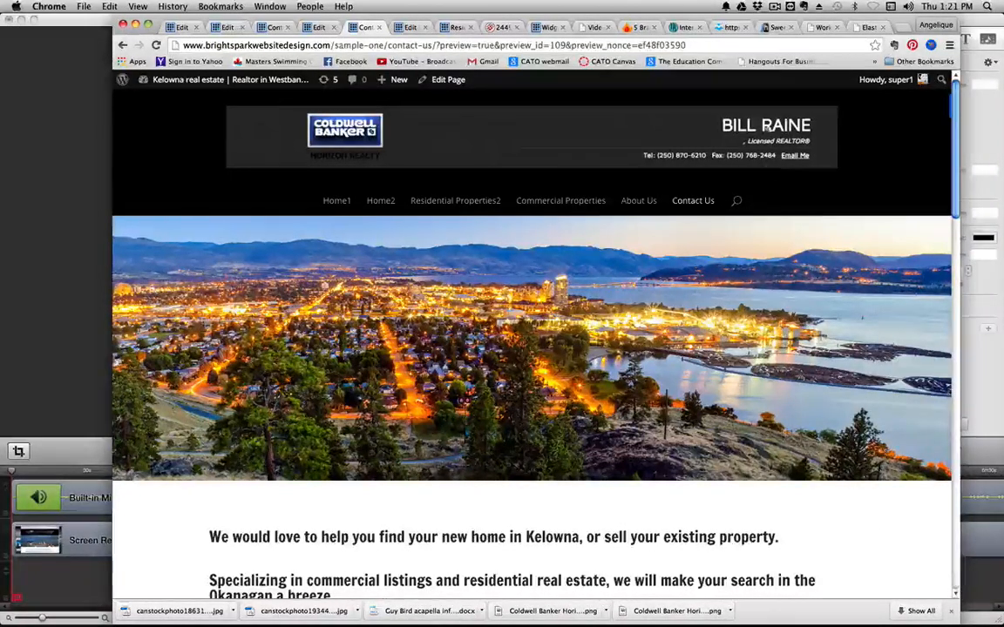
left_click(774, 7)
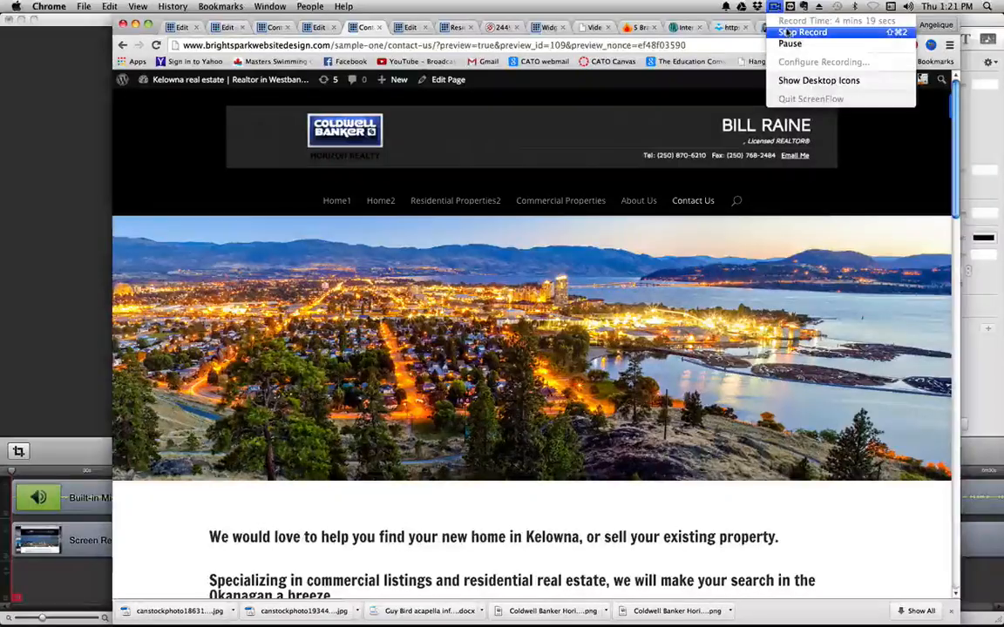